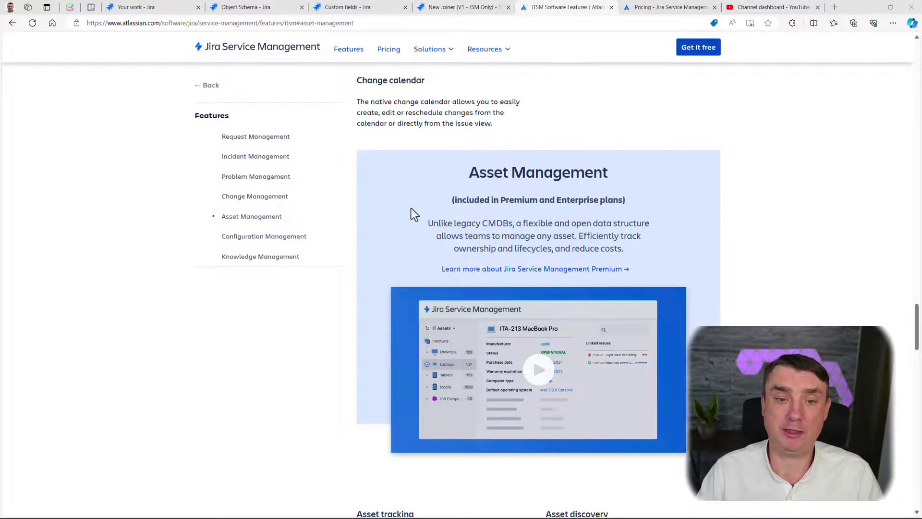
- Read the Asset Management section of the ITSM features page, including asset tracking, discovery, reviews, importers and plan availability
scroll(424, 206, "down", 3)
scroll(422, 237, "up", 3)
scroll(422, 237, "up", 2)
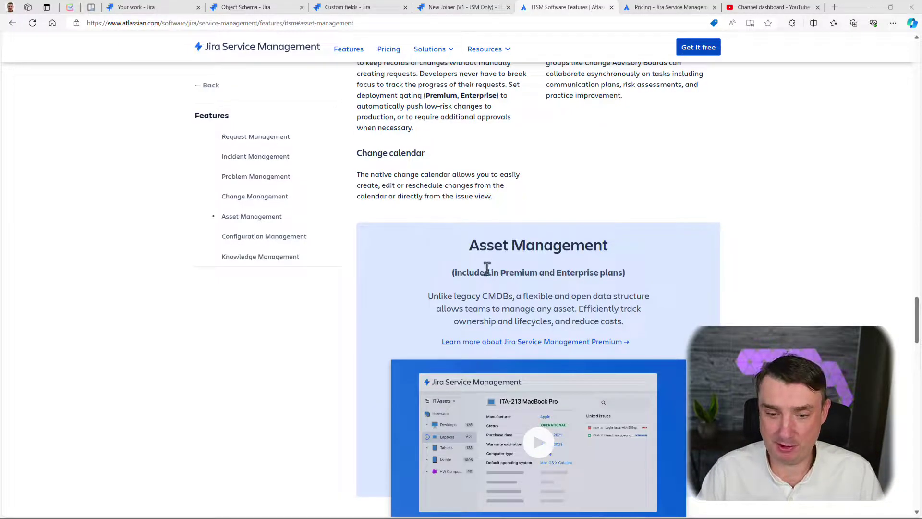
scroll(512, 294, "down", 3)
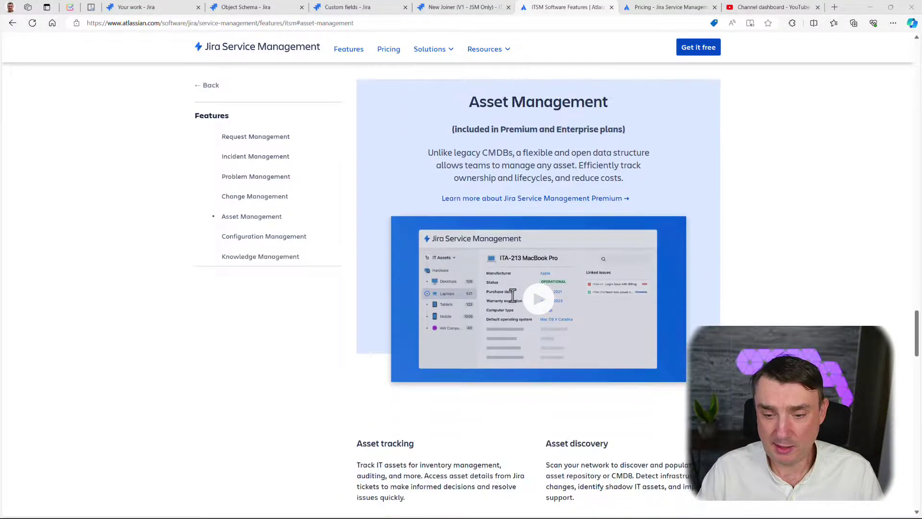
scroll(513, 295, "down", 6)
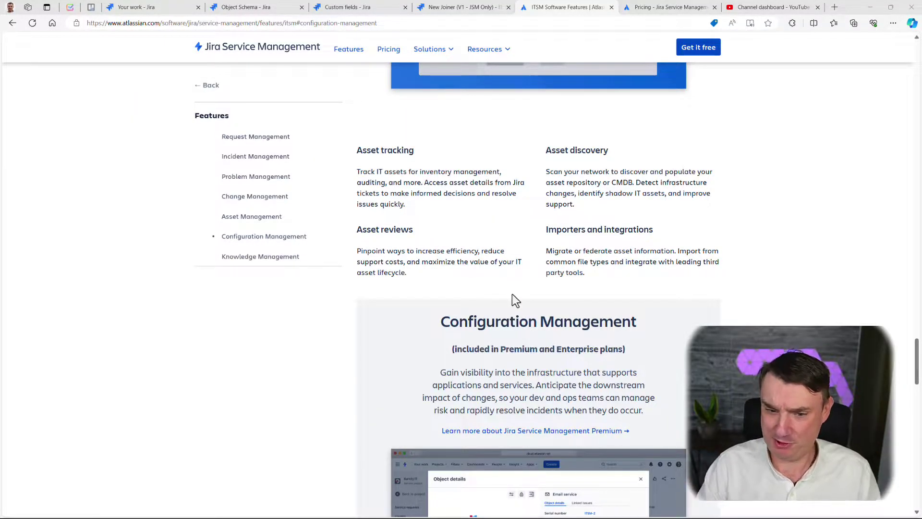
scroll(463, 301, "up", 4)
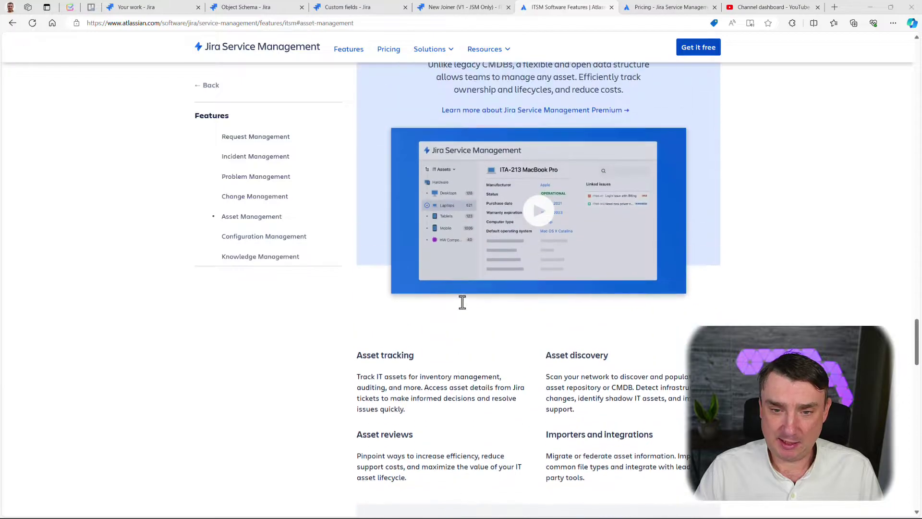
scroll(537, 235, "up", 3)
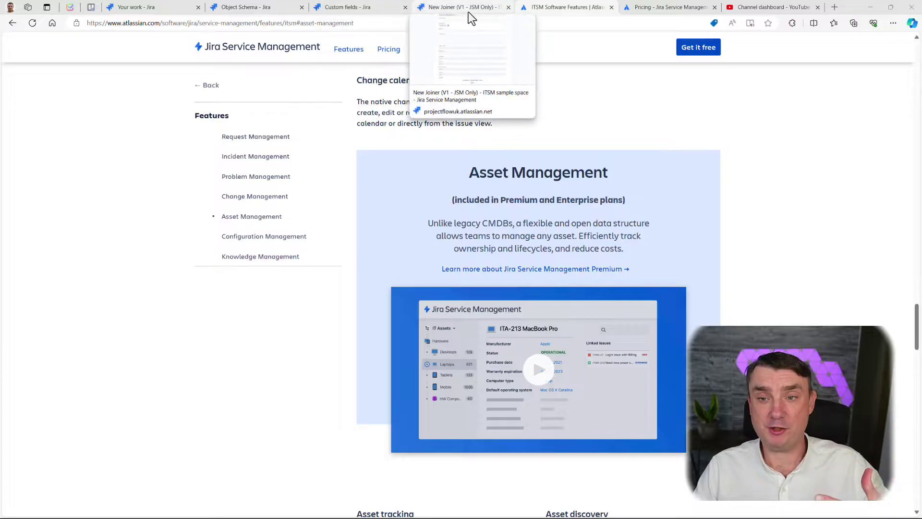
- Open the Jira Service Management pricing page and highlight the Asset and configuration management feature under the Premium plan
mouse_move(661, 12)
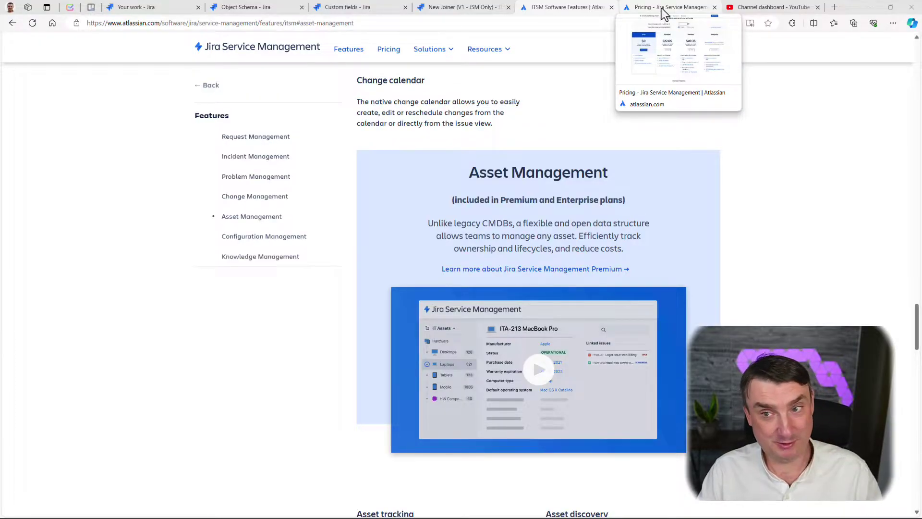
left_click(661, 8)
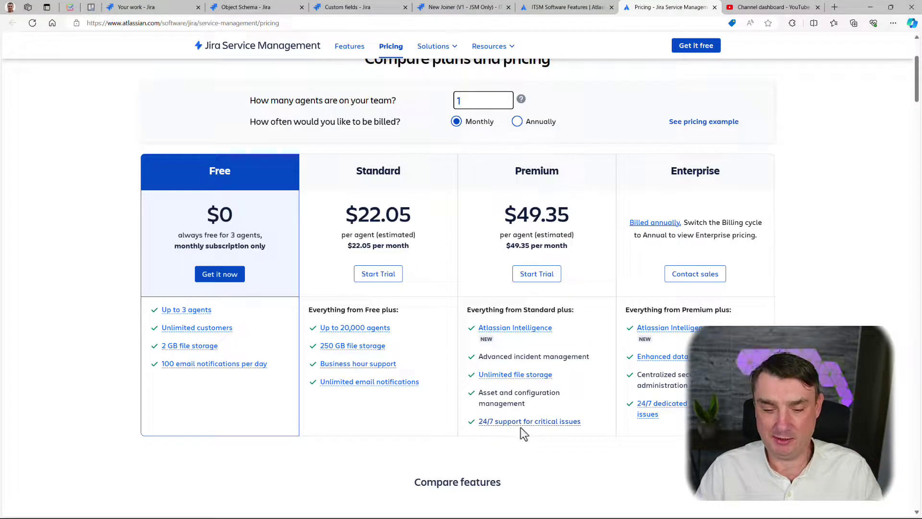
left_click_drag(479, 392, 541, 406)
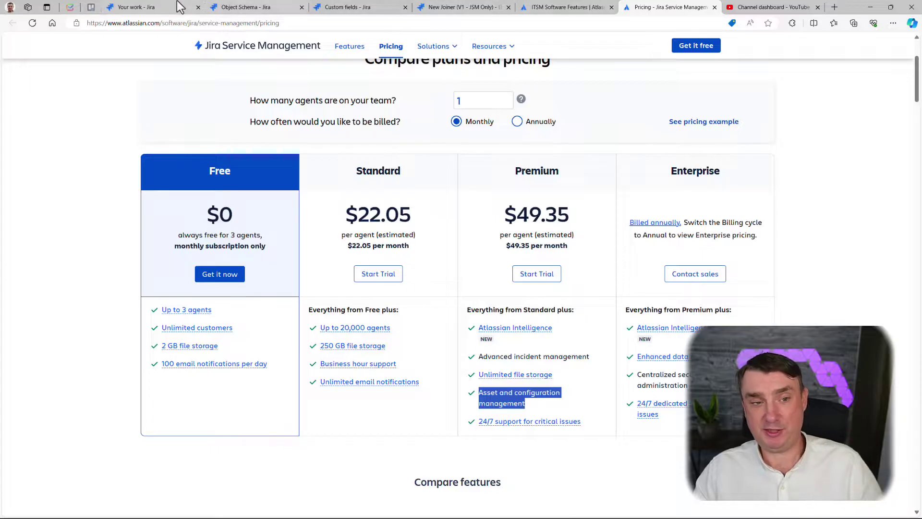
- View the Assets overview in Jira and the Laptops object type in the IT Assets - Demo schema
left_click(138, 7)
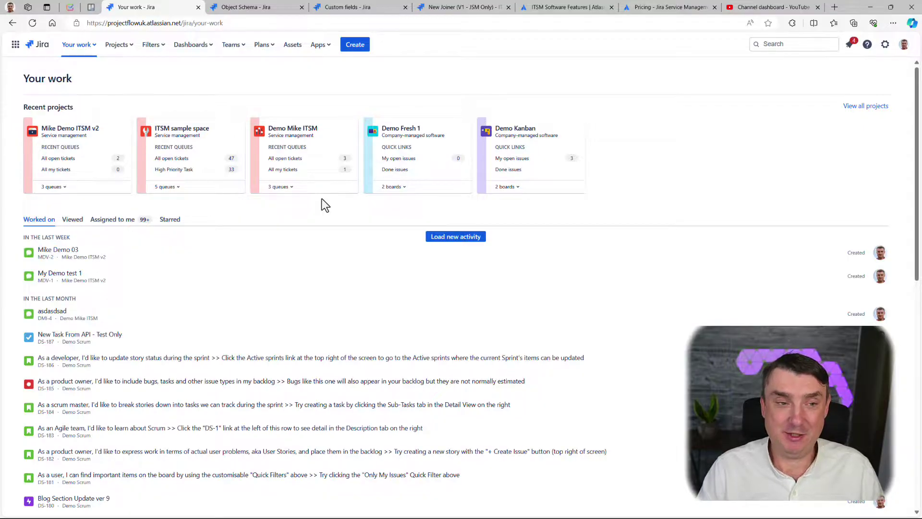
left_click(292, 48)
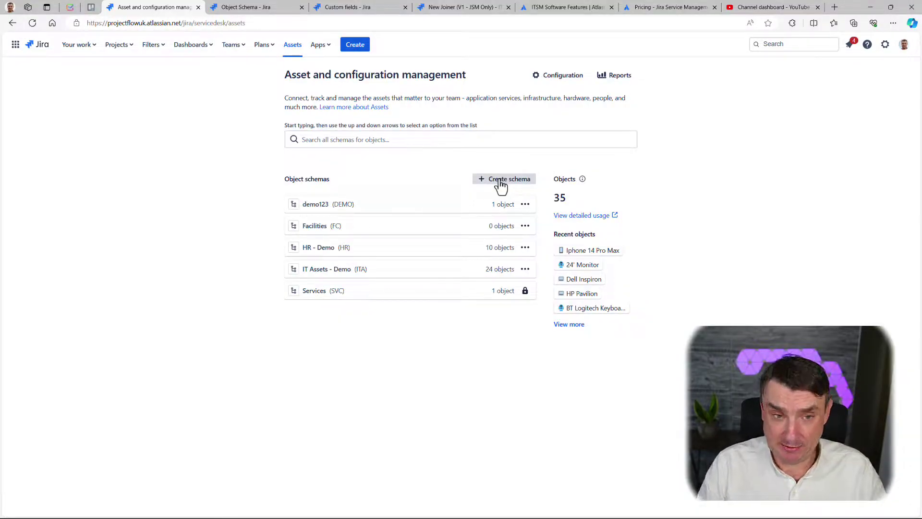
left_click(239, 8)
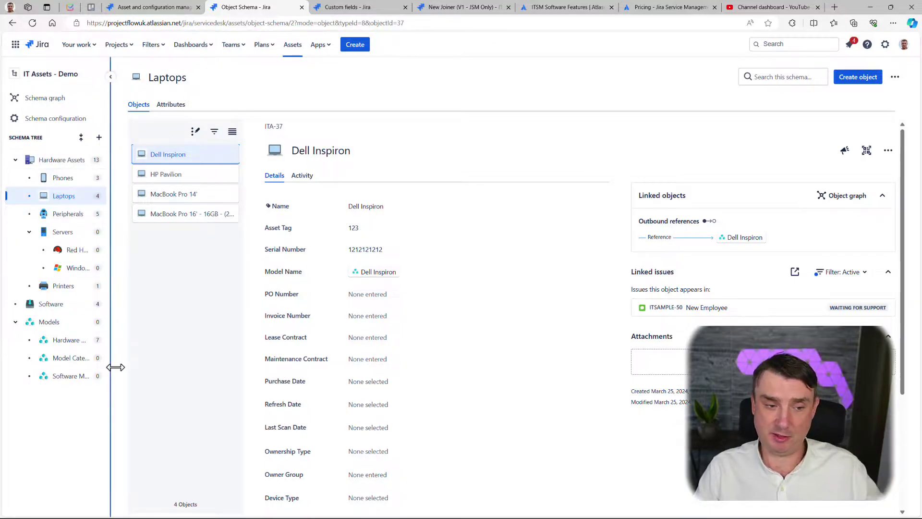
- Examine the New Joiner request form and the selectable assets in its Laptop Model, Peripherals and Mobile Phone Model fields
left_click(541, 12)
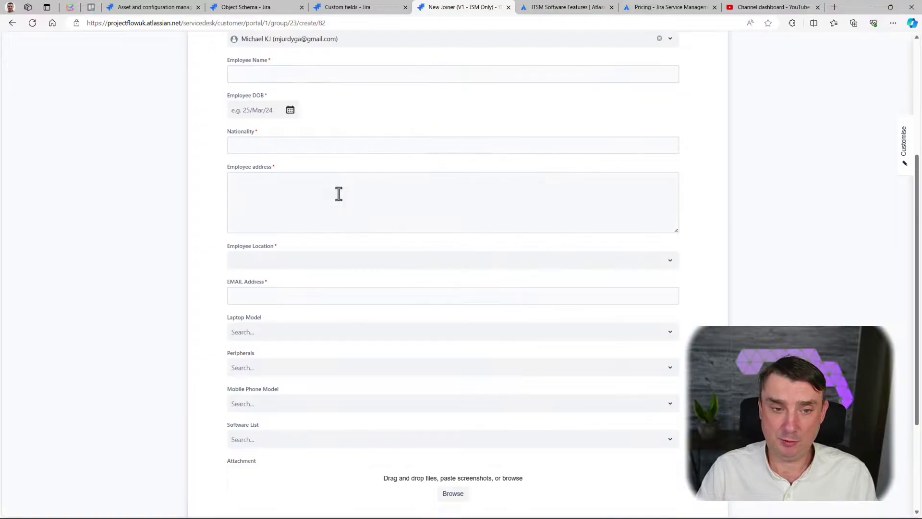
scroll(337, 191, "up", 5)
scroll(335, 256, "down", 6)
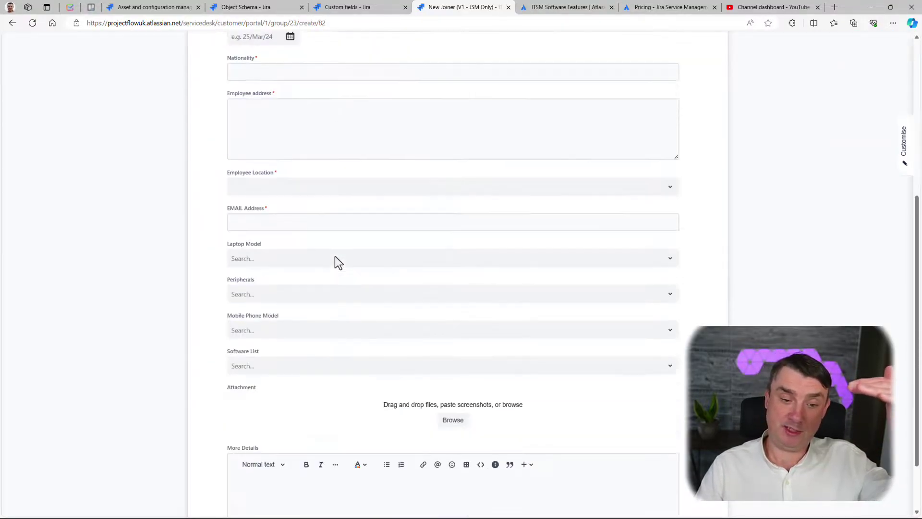
left_click(277, 188)
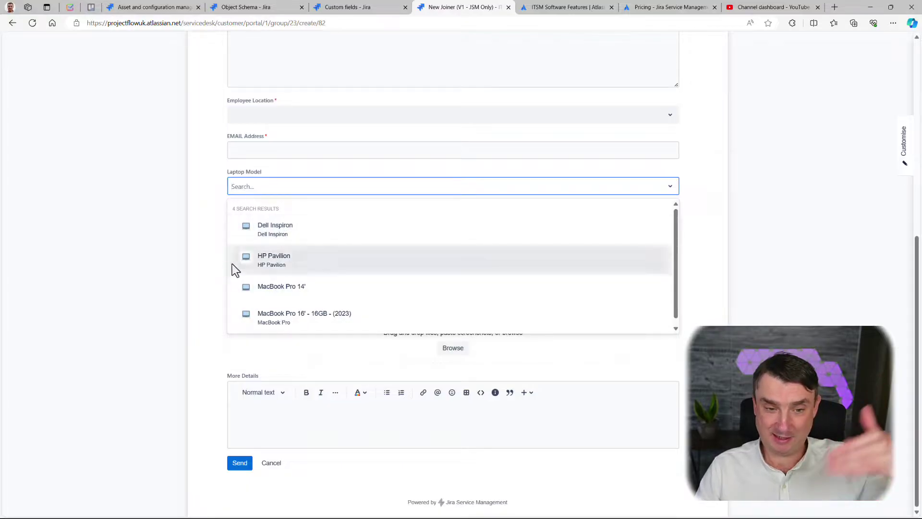
left_click(195, 250)
left_click(247, 224)
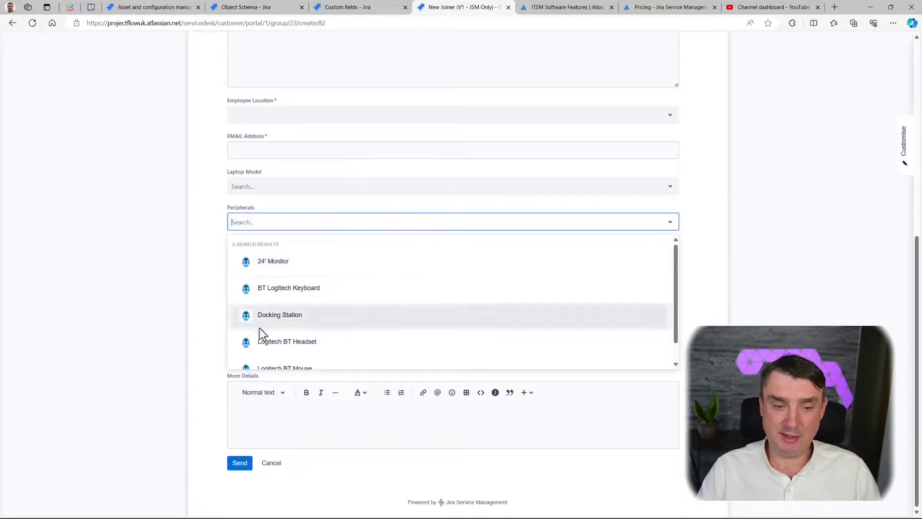
left_click(211, 261)
left_click(266, 259)
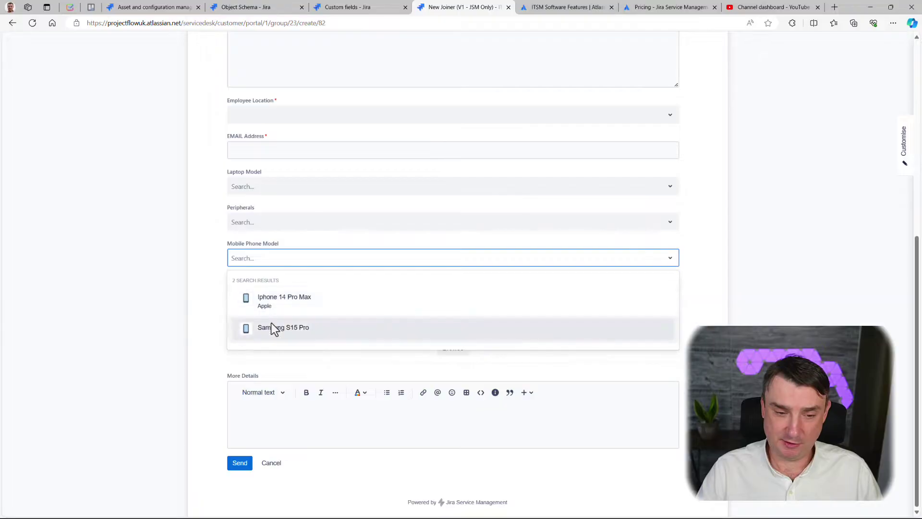
left_click(204, 267)
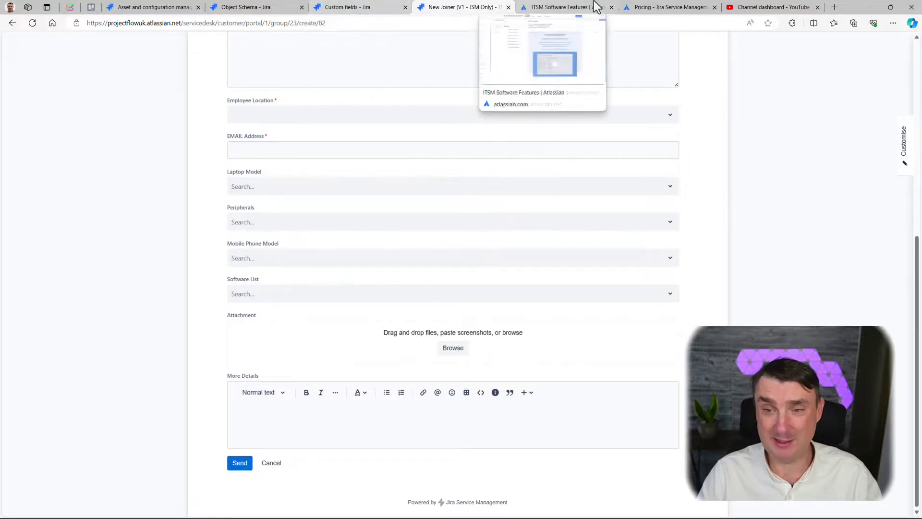
- Return to the Assets overview, review the templates offered for a new object schema, and leave without creating one
left_click(572, 7)
left_click(652, 10)
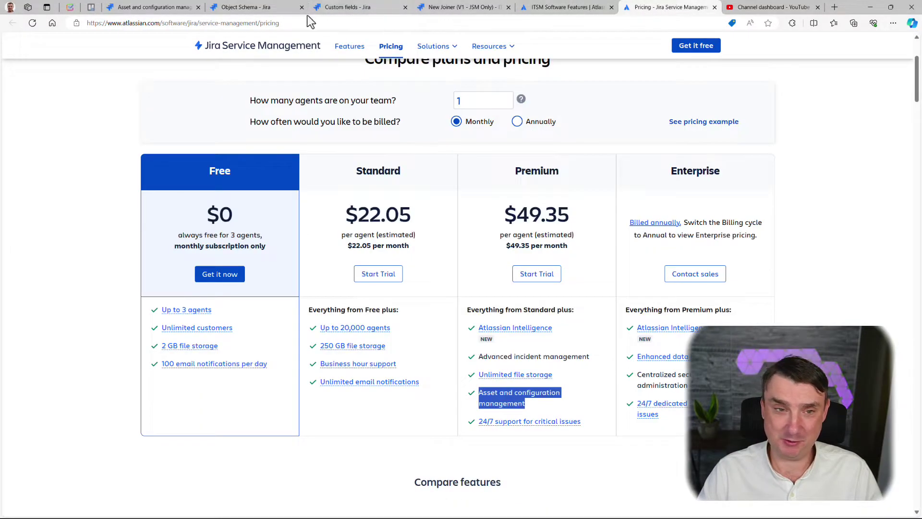
left_click(244, 9)
left_click(293, 46)
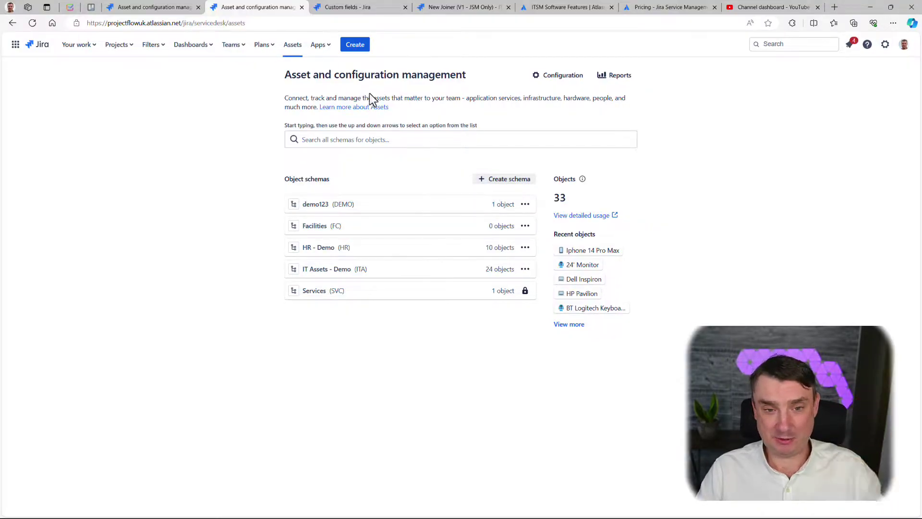
left_click(502, 180)
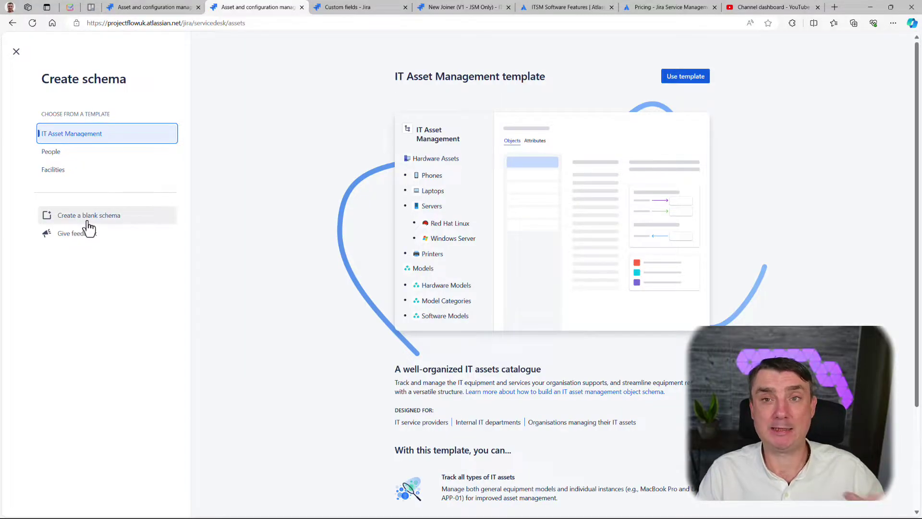
left_click(16, 51)
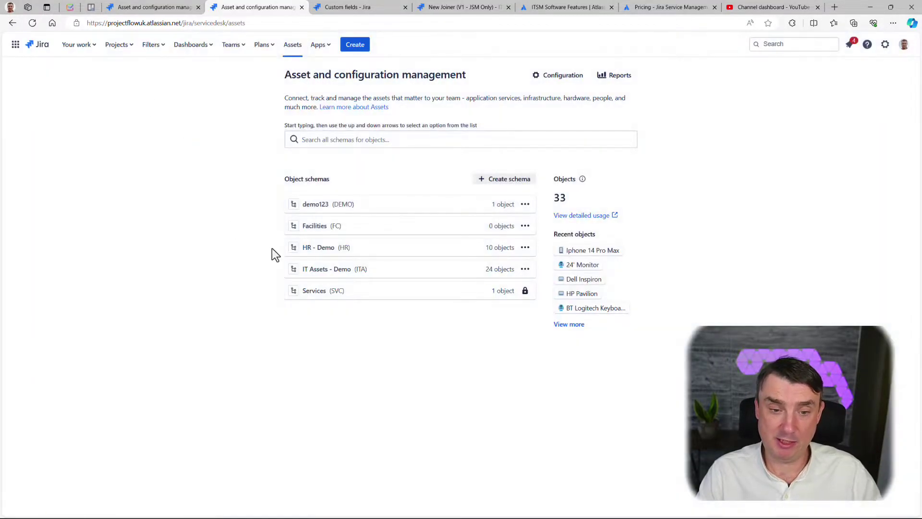
- Open the IT Assets - Demo schema and browse its Software, Peripherals and Hardware Assets object types
left_click(321, 278)
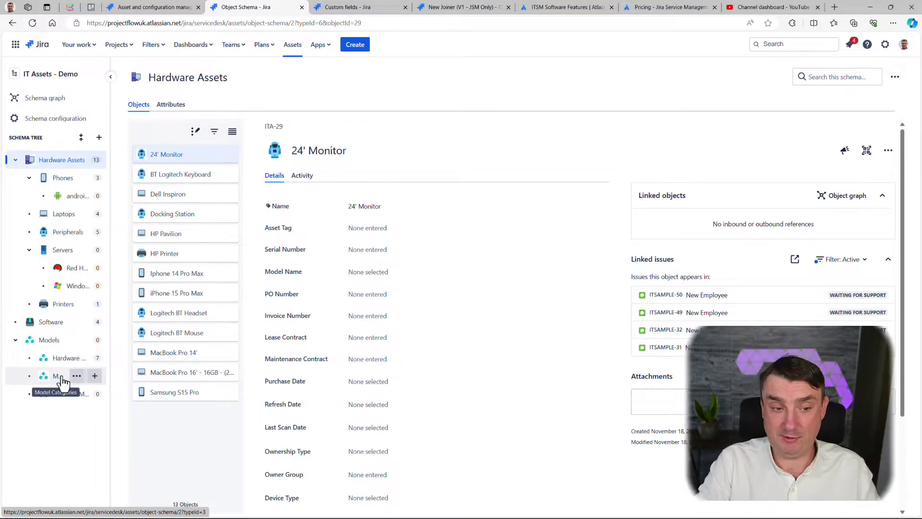
left_click(59, 322)
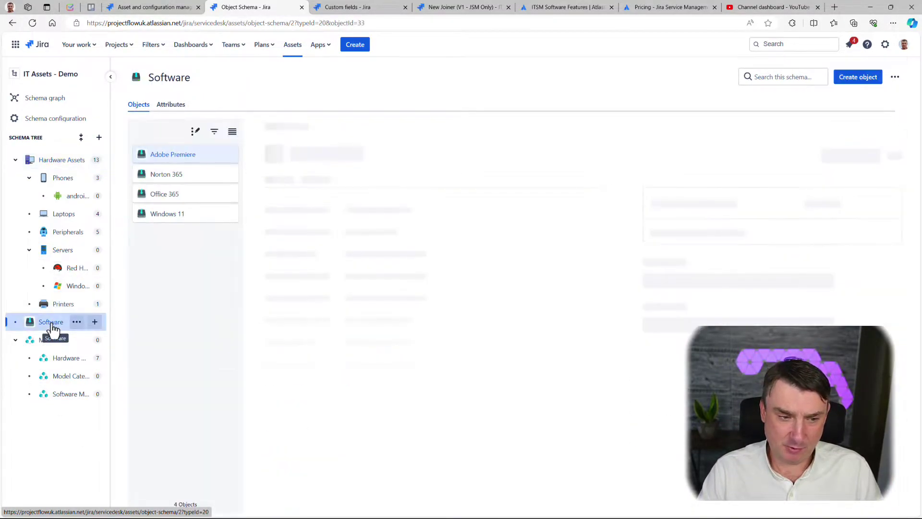
left_click(67, 232)
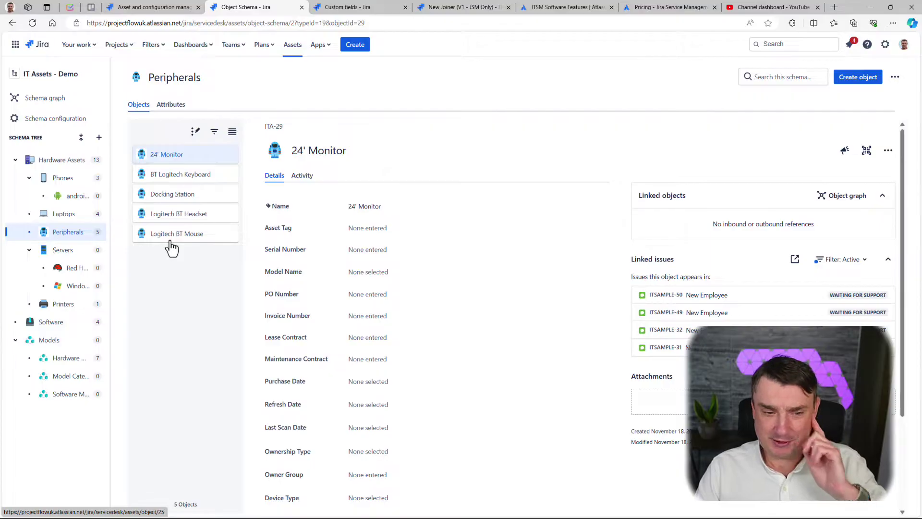
left_click(53, 163)
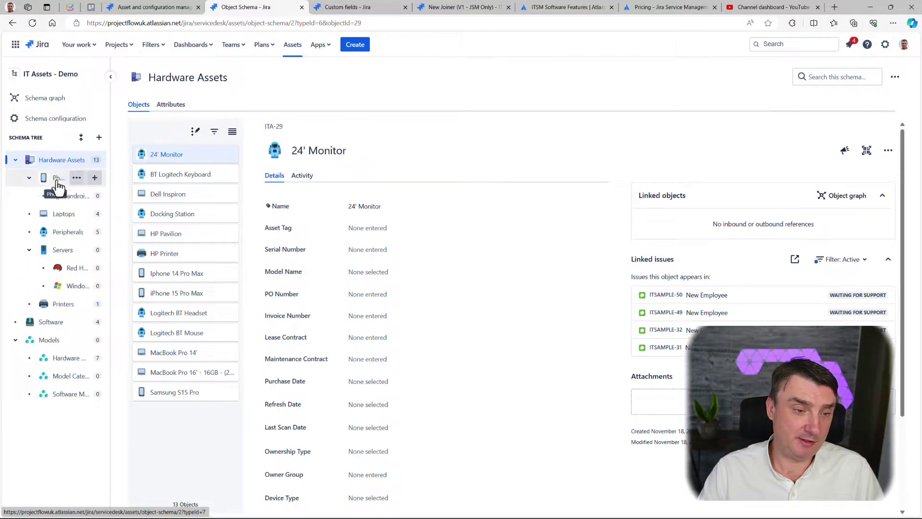
- Review the icon and parent options for a new object type in the schema, and cancel without creating it
left_click(99, 138)
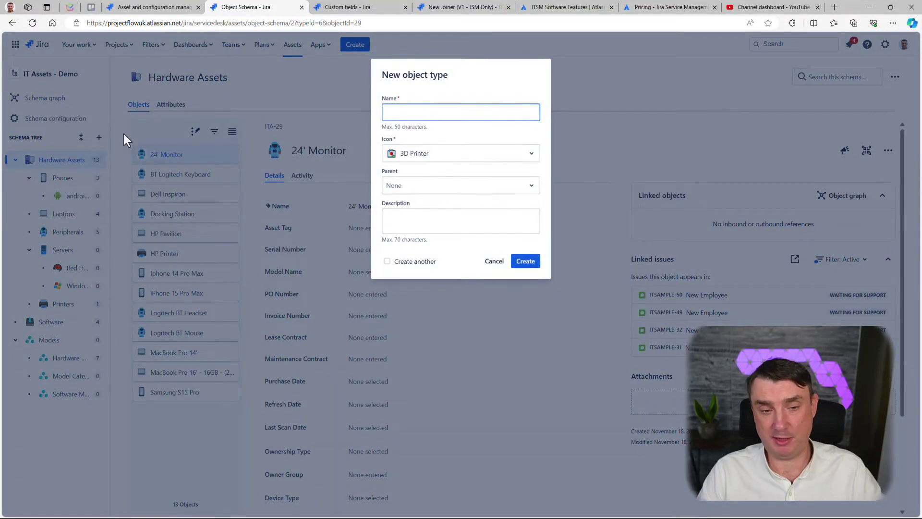
left_click(432, 153)
left_click(432, 157)
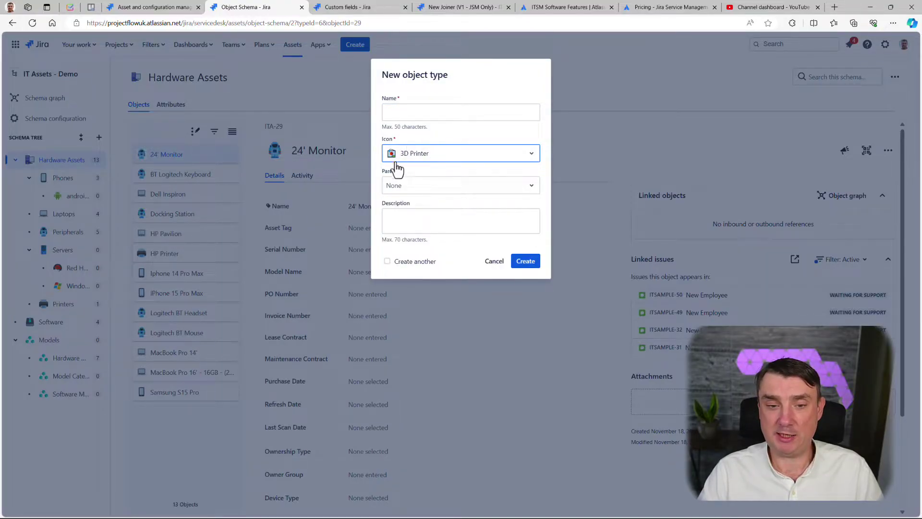
left_click(409, 191)
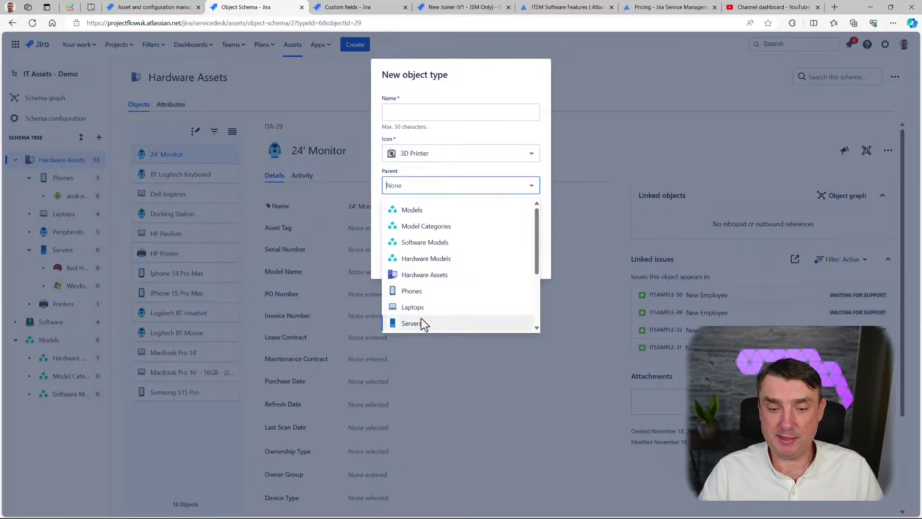
scroll(421, 321, "down", 3)
scroll(424, 317, "up", 1)
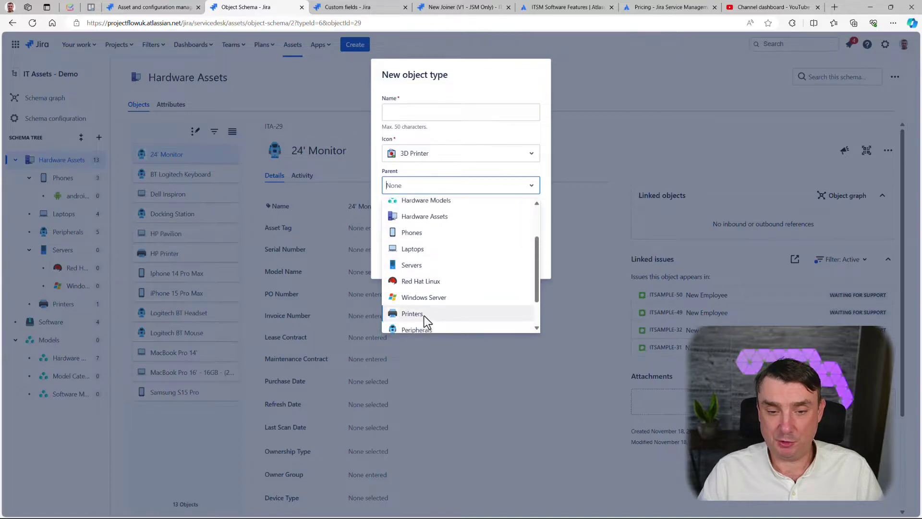
scroll(424, 315, "up", 3)
left_click(571, 192)
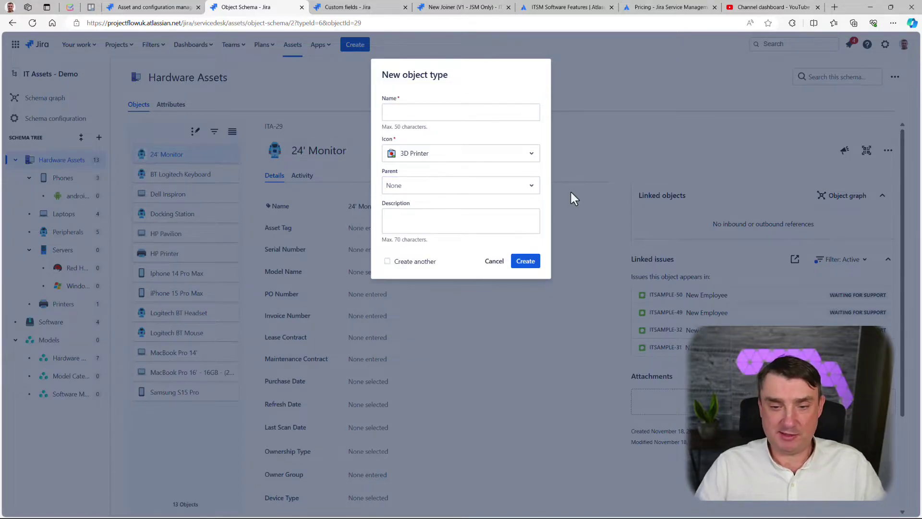
left_click(496, 262)
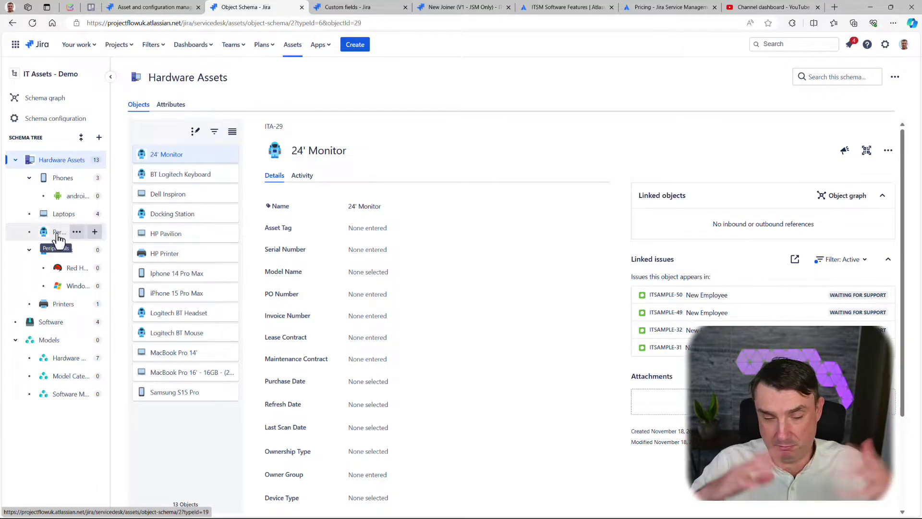
- View the objects in the Phones object type and check which configuration actions the type offers
left_click(57, 181)
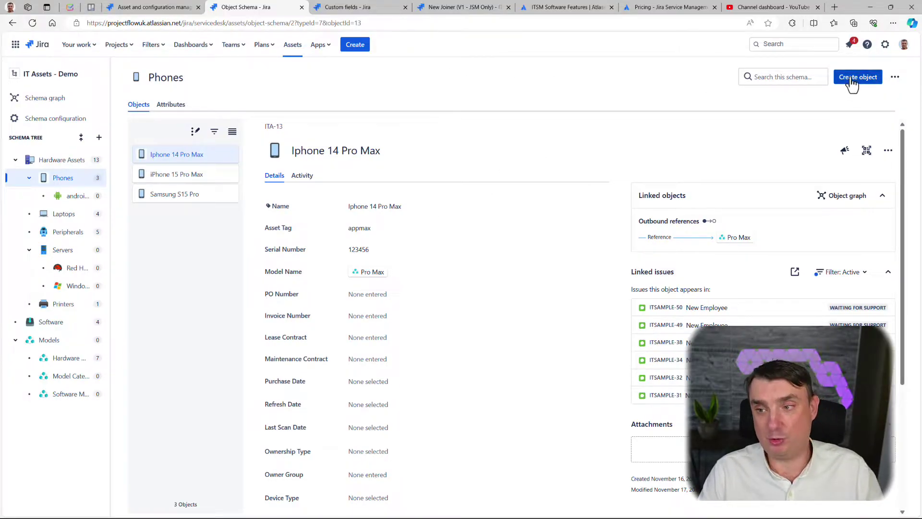
left_click(893, 77)
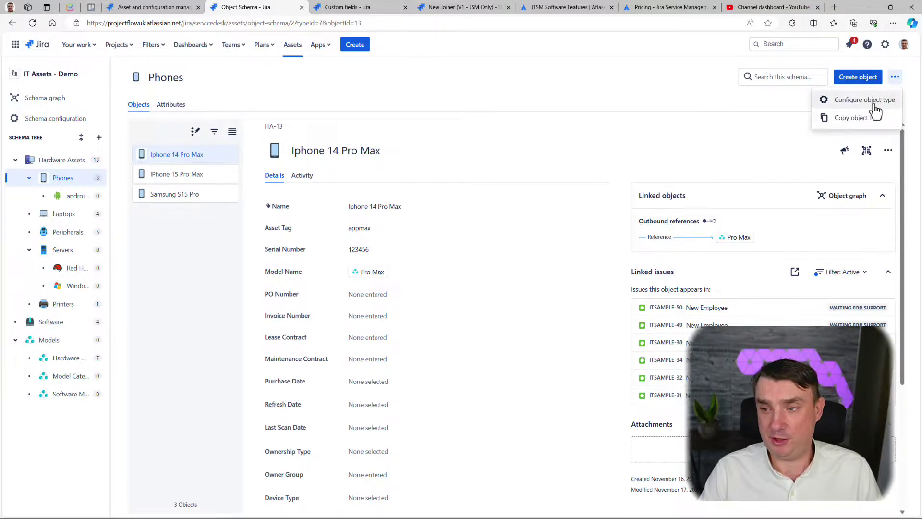
left_click(608, 94)
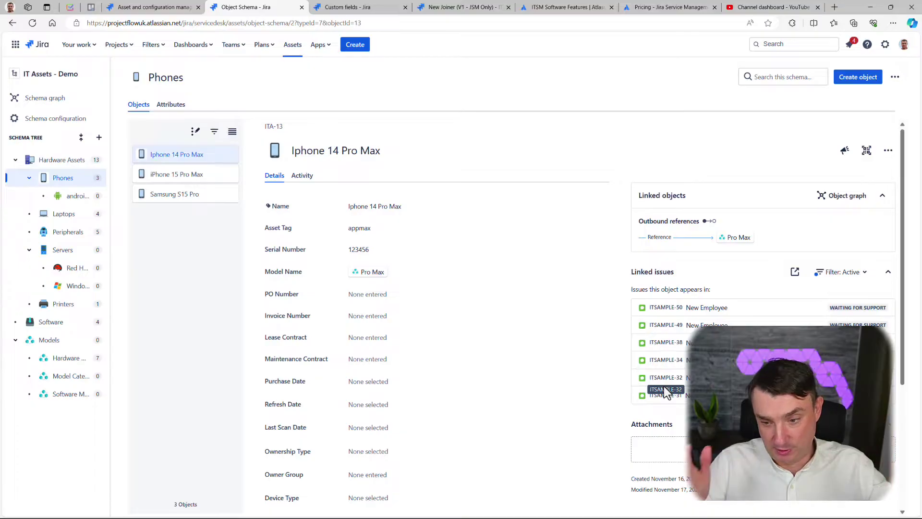
- View the schema graph for IT Assets - Demo, and review the fields of a new Phones object without creating it
left_click(35, 98)
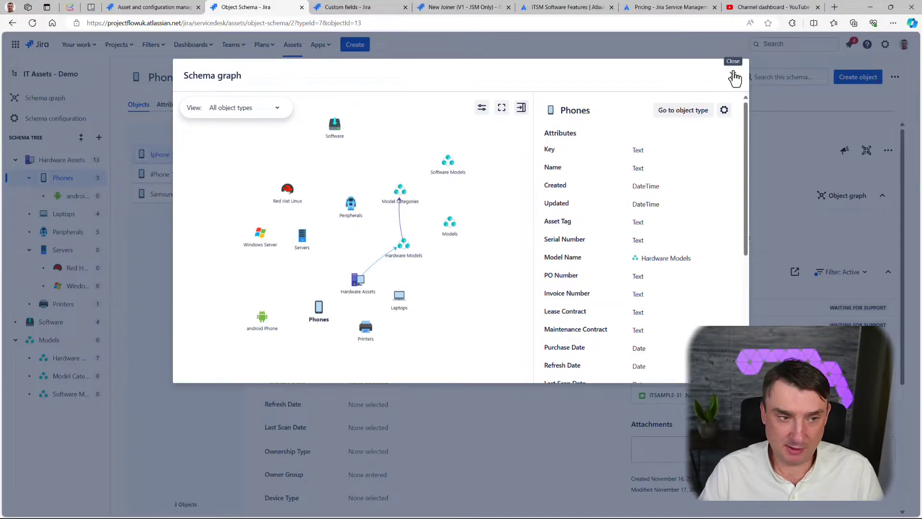
left_click(733, 75)
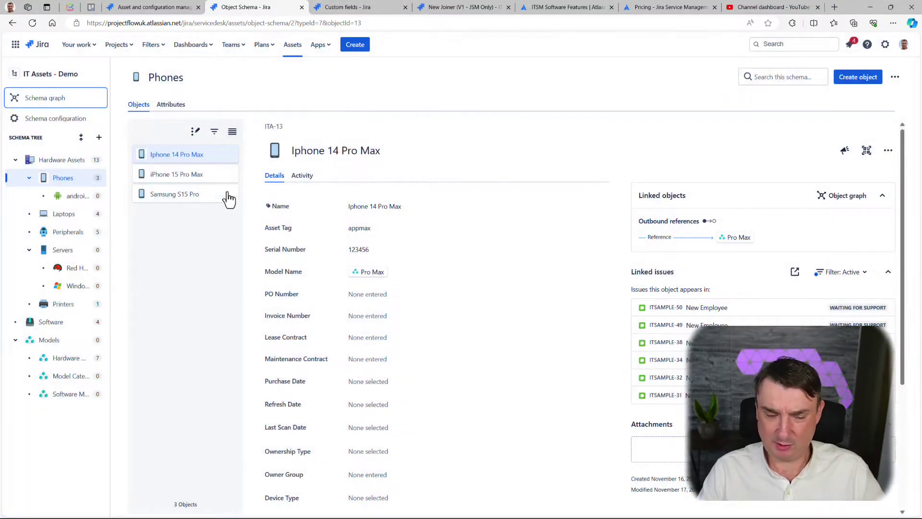
left_click(857, 79)
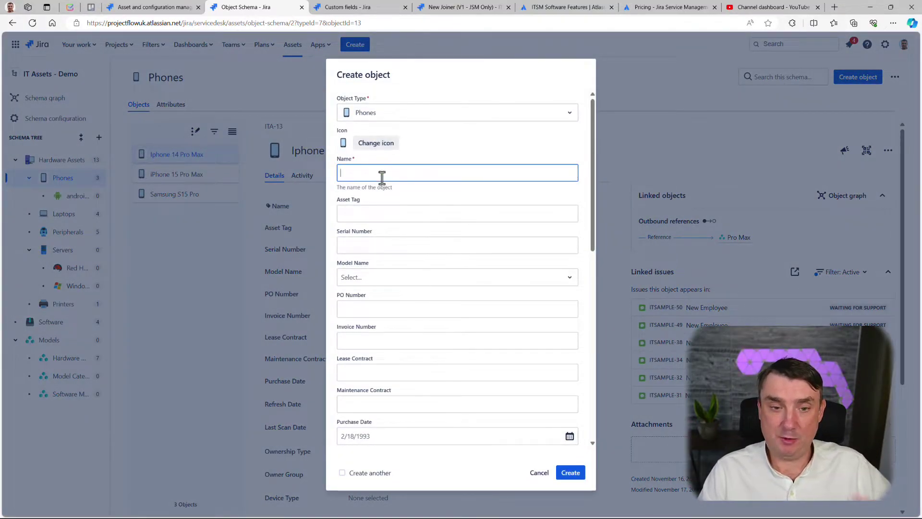
scroll(367, 228, "down", 2)
scroll(368, 238, "down", 6)
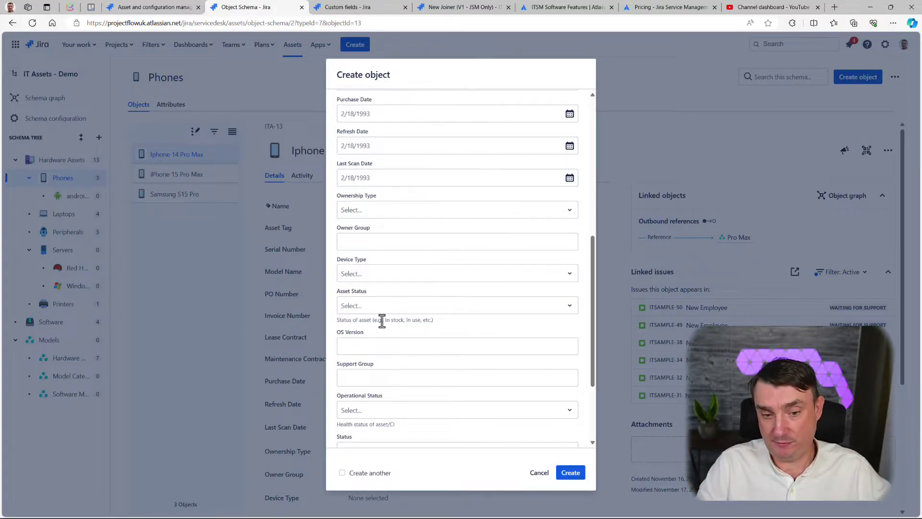
scroll(384, 264, "down", 3)
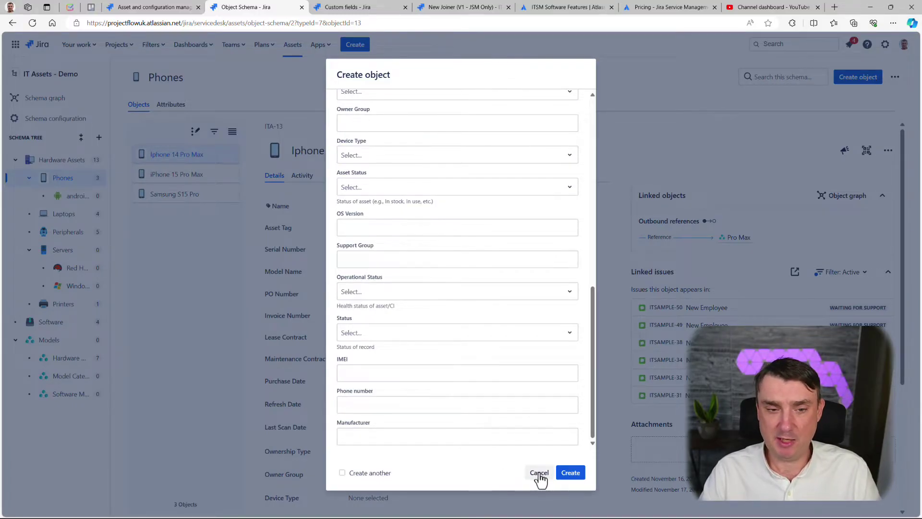
scroll(449, 275, "up", 6)
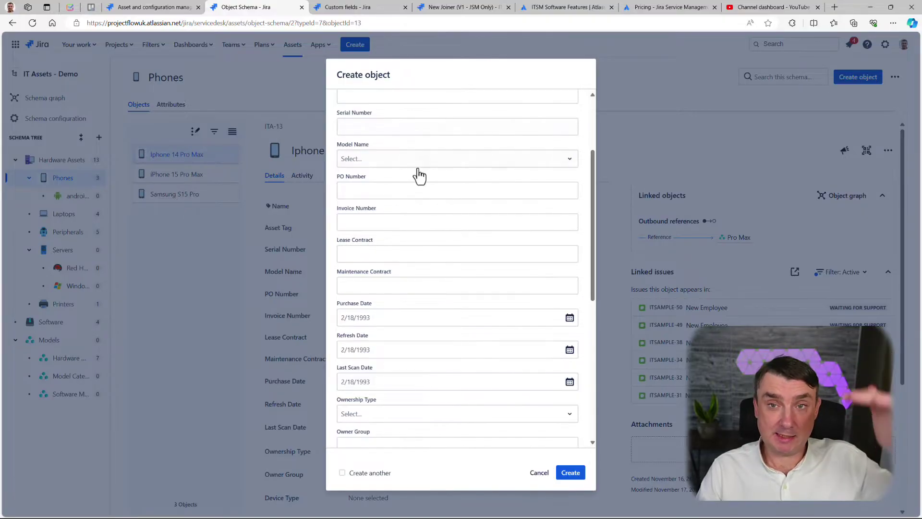
left_click(538, 473)
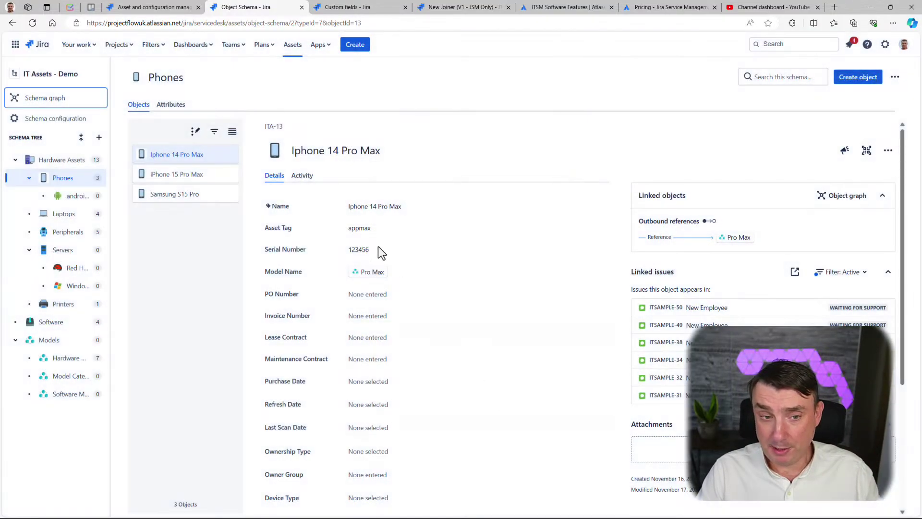
- Review the attributes of the Phones object type and check which actions the Lease Contract attribute offers
left_click(177, 106)
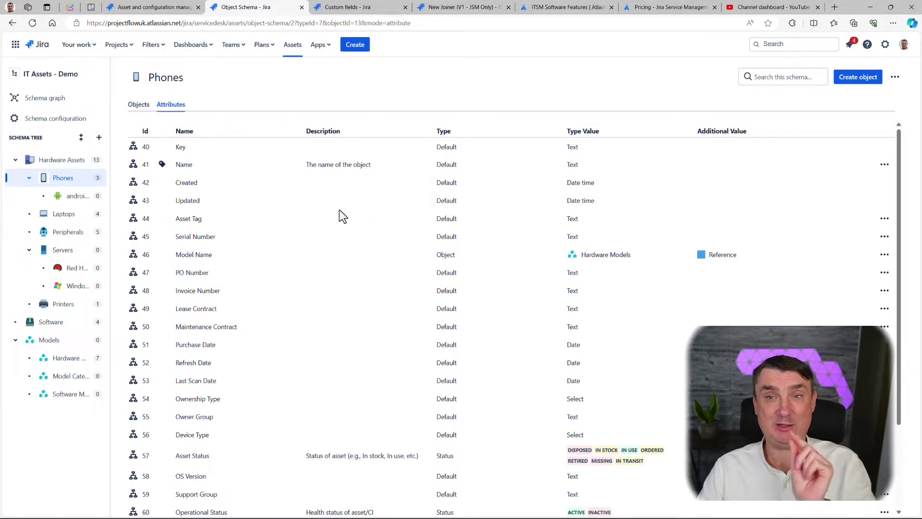
scroll(300, 237, "down", 2)
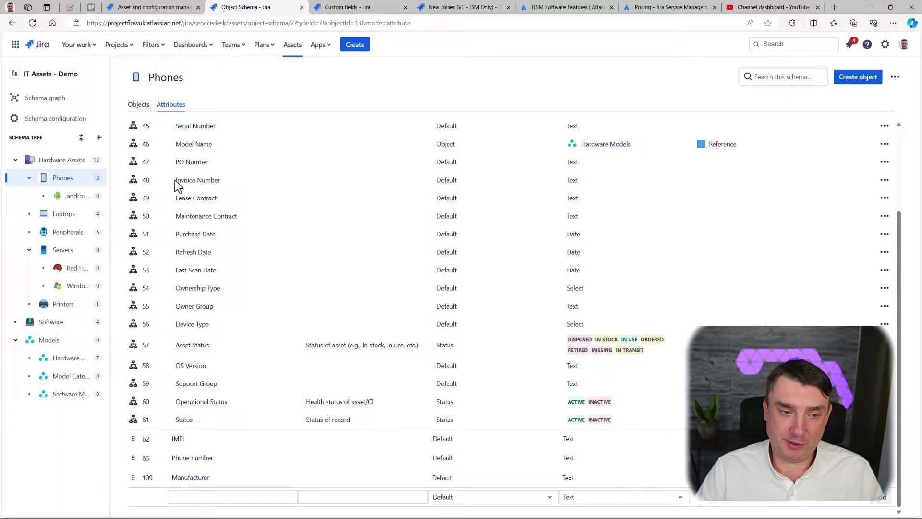
left_click_drag(176, 204, 222, 203)
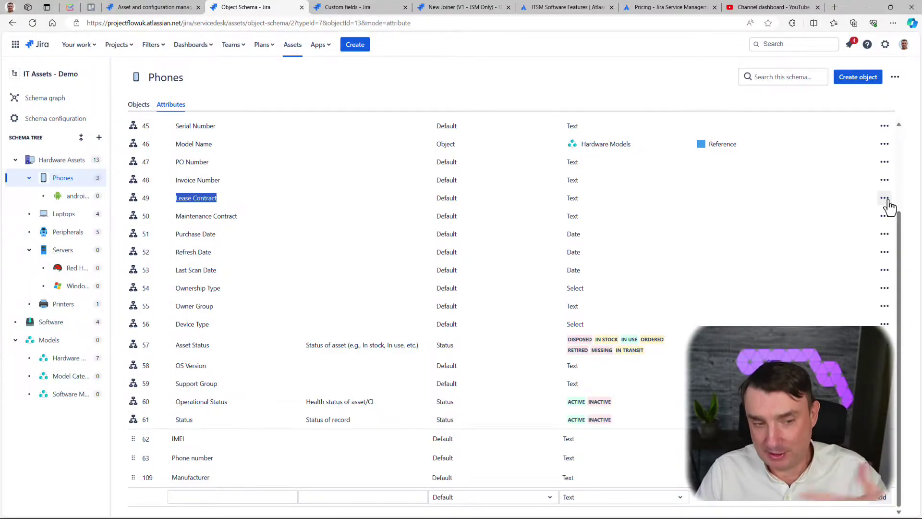
left_click(885, 198)
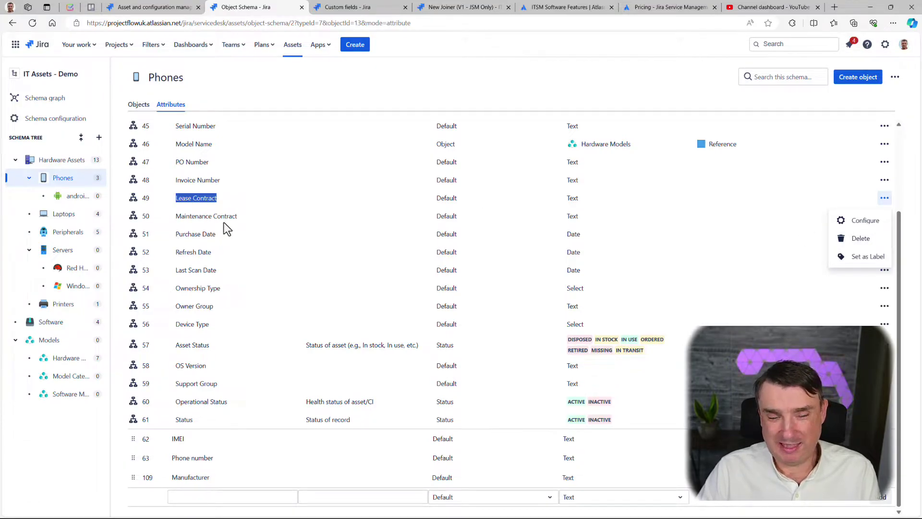
scroll(204, 288, "up", 3)
scroll(203, 289, "down", 3)
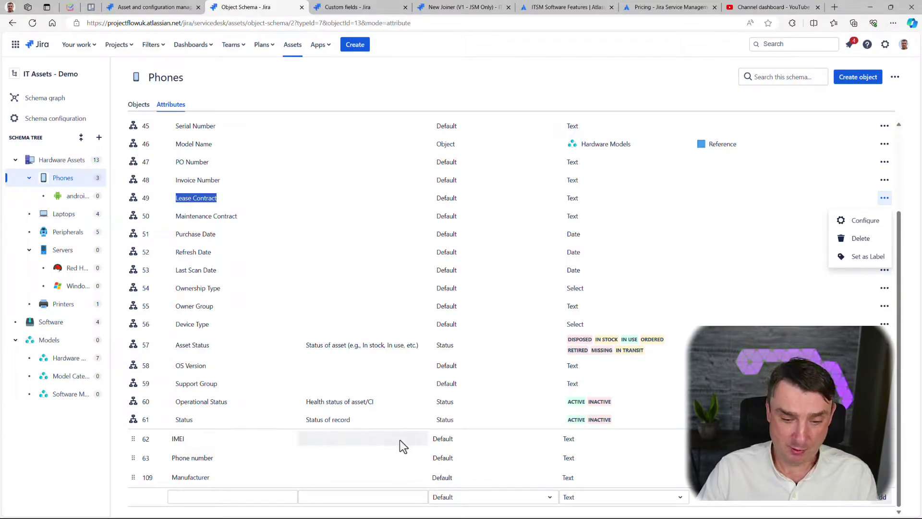
- Add an attribute named Demo 123 to the Phones object type, with type Default and type value Text
left_click(192, 492)
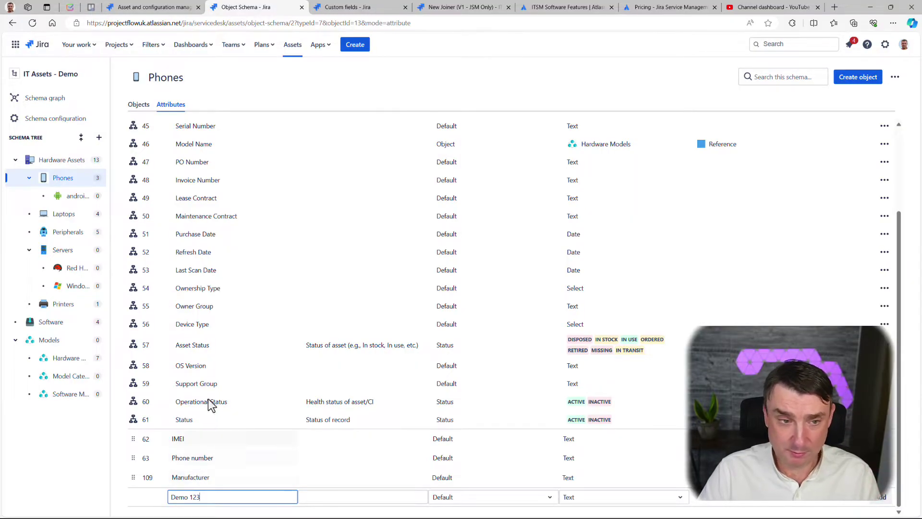
left_click(469, 501)
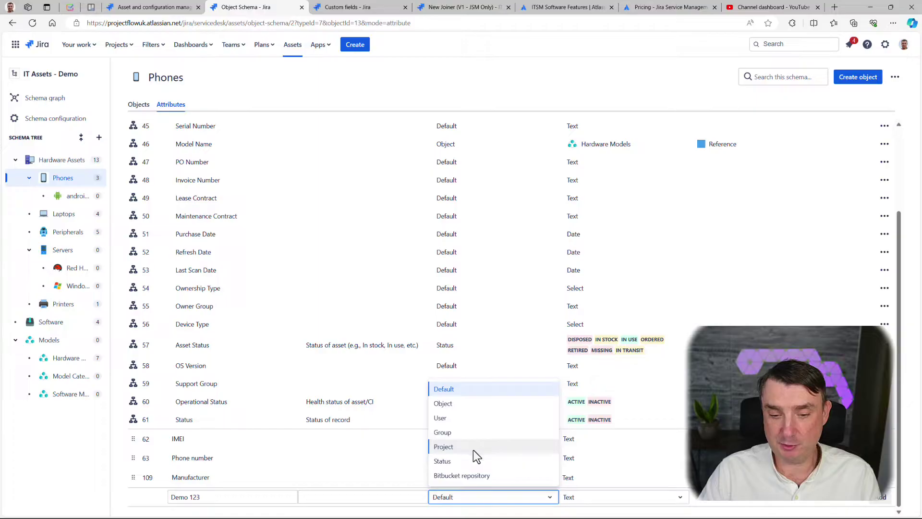
scroll(497, 154, "up", 3)
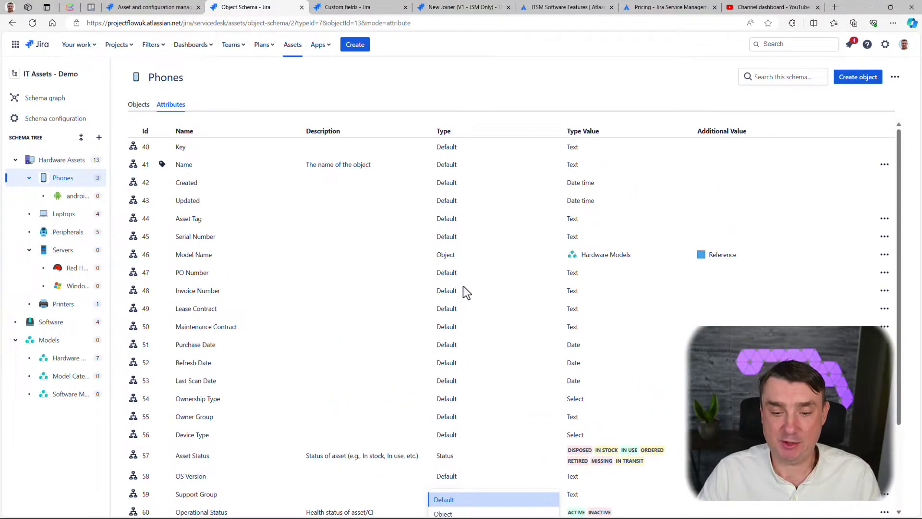
scroll(463, 286, "down", 3)
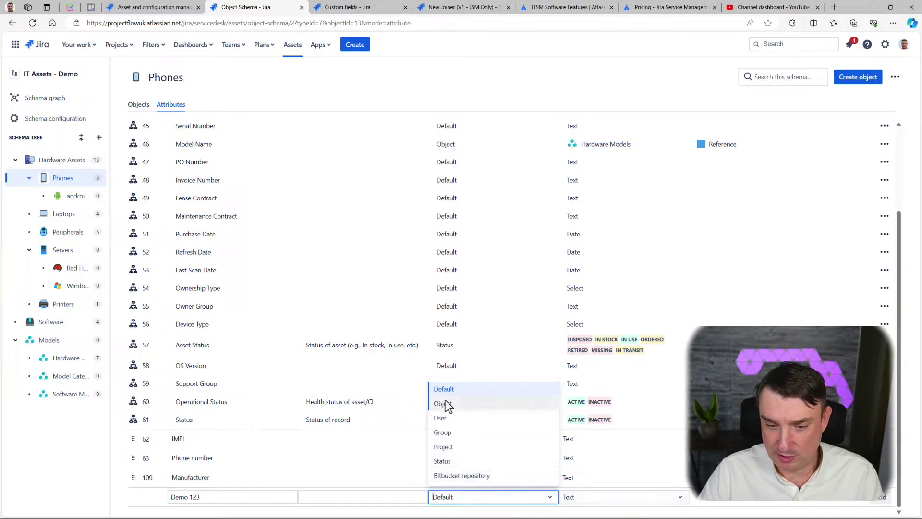
left_click(451, 405)
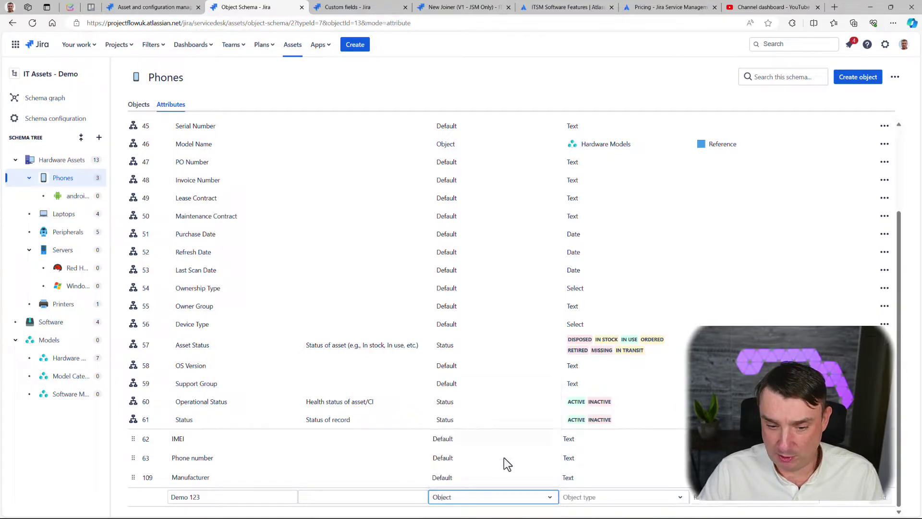
left_click(484, 501)
left_click(453, 385)
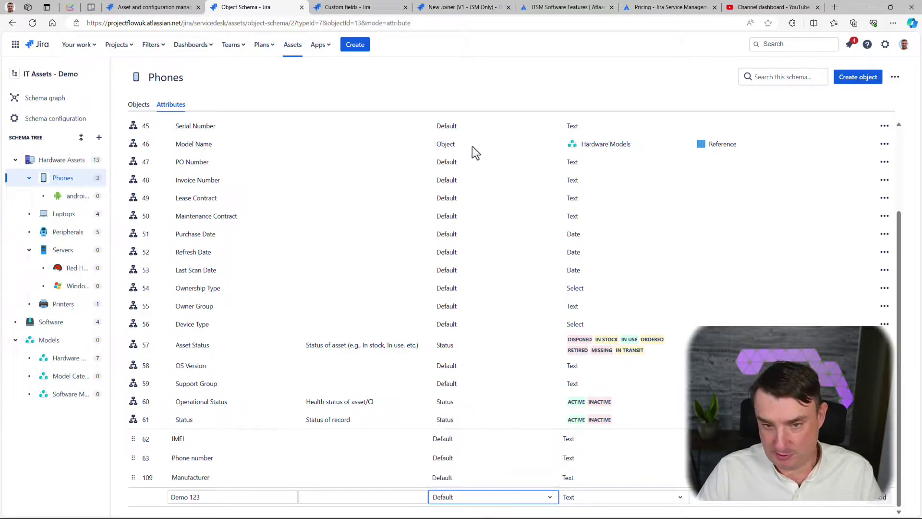
left_click(594, 499)
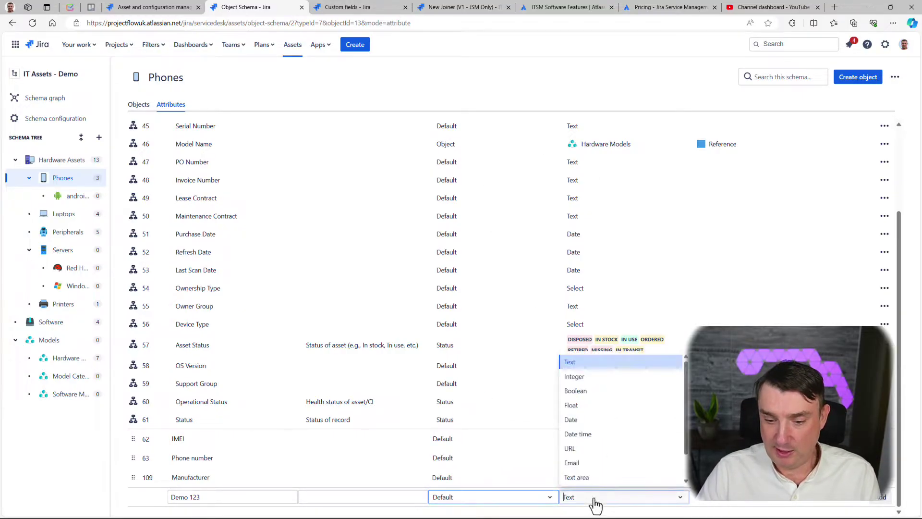
scroll(658, 189, "up", 2)
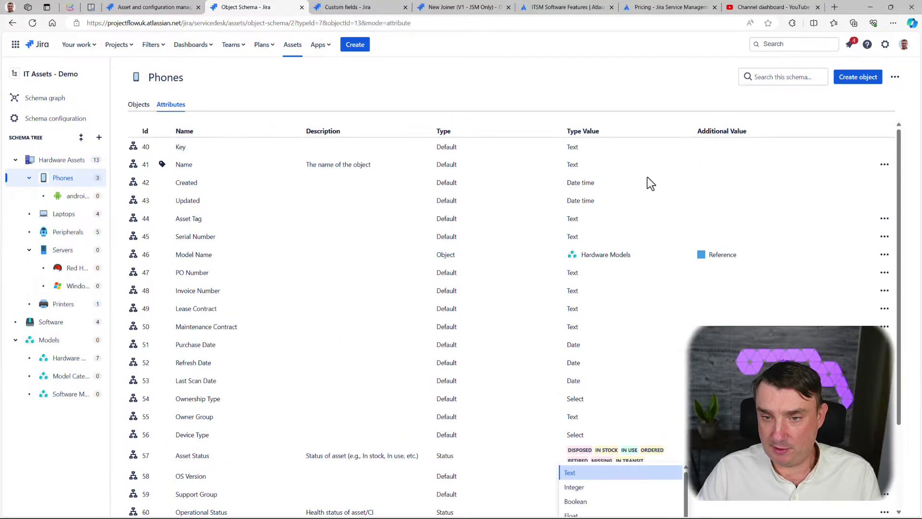
scroll(624, 269, "down", 2)
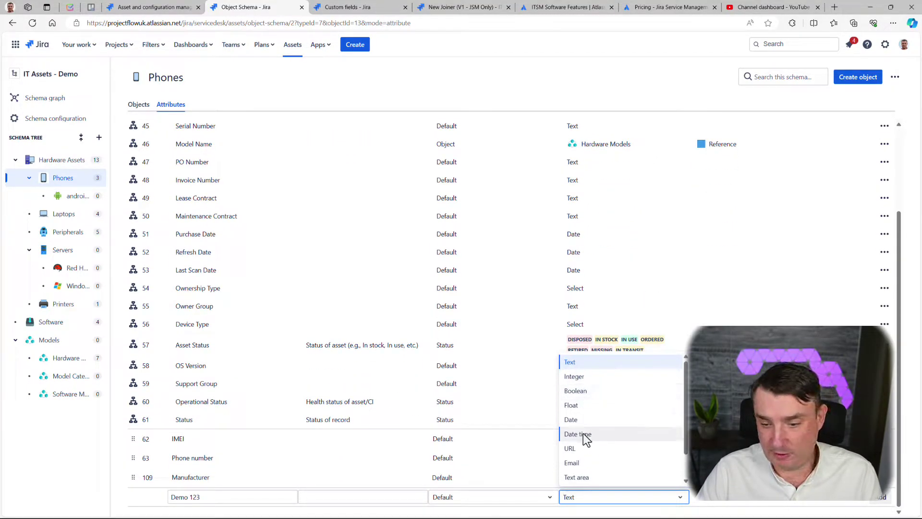
left_click(589, 497)
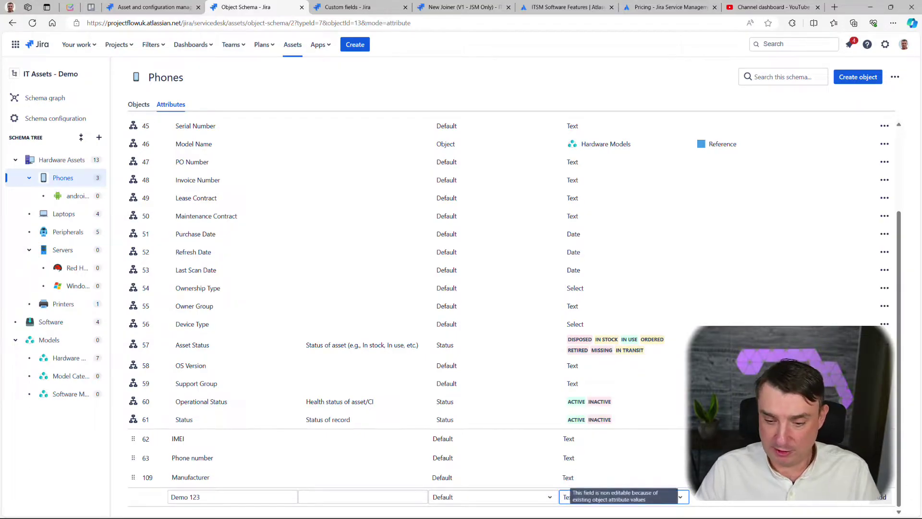
left_click(881, 497)
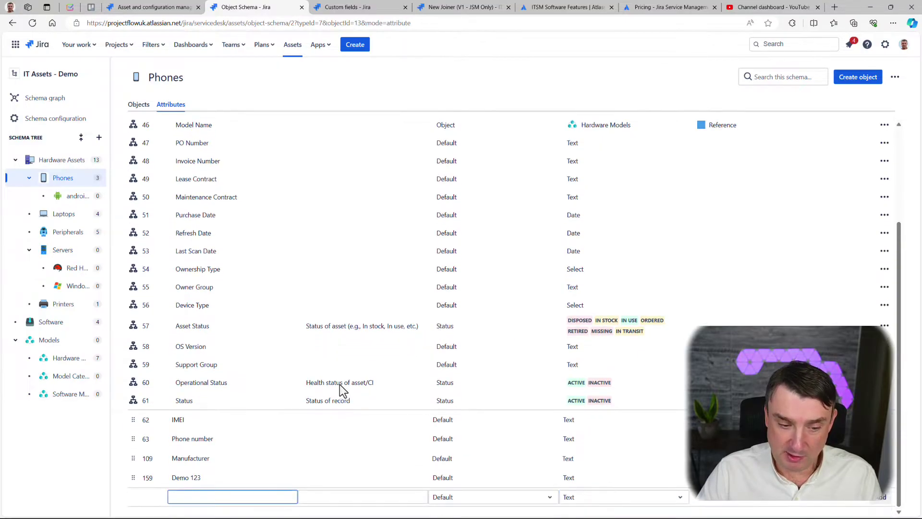
left_click(211, 478)
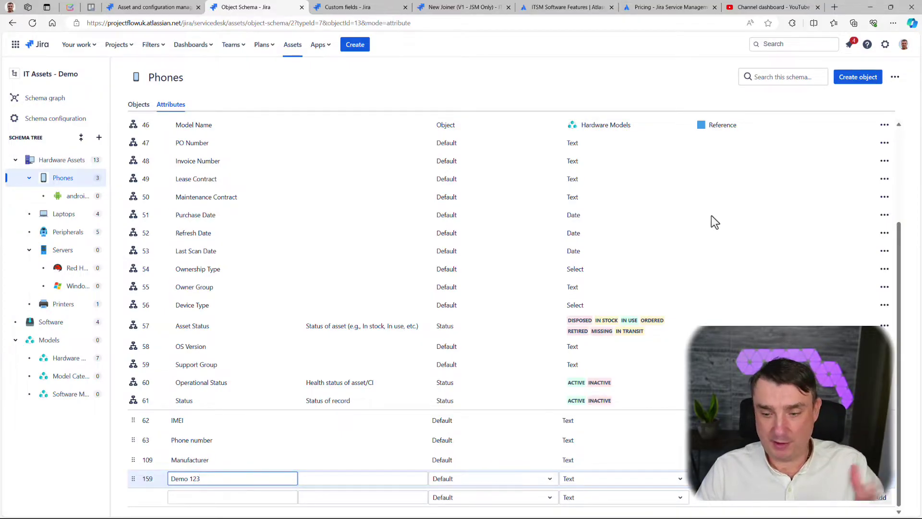
- Check for the Demo 123 field in the form for a new Phones object, and cancel without creating it
left_click(139, 106)
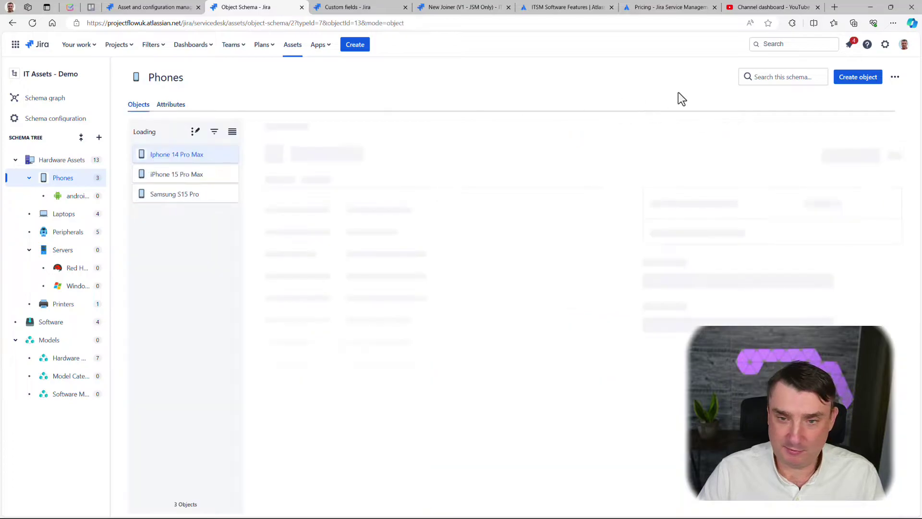
left_click(854, 82)
scroll(434, 280, "down", 10)
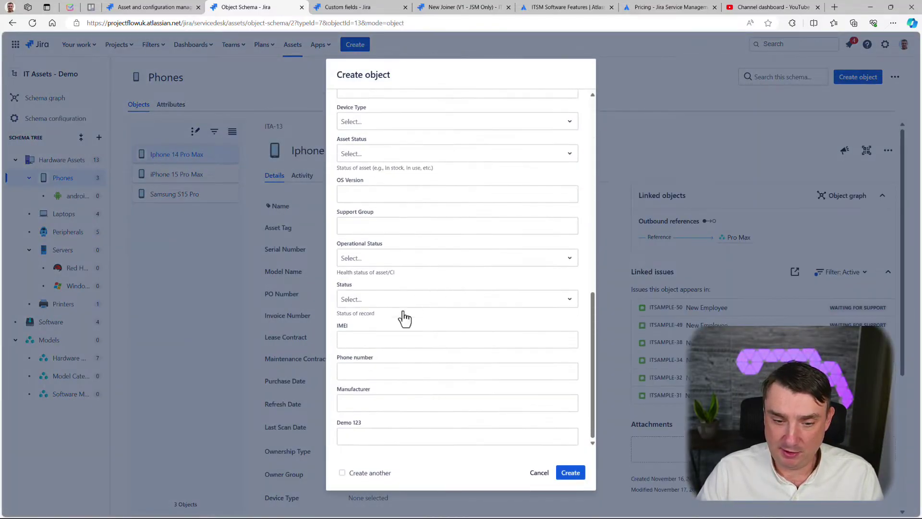
scroll(395, 259, "up", 10)
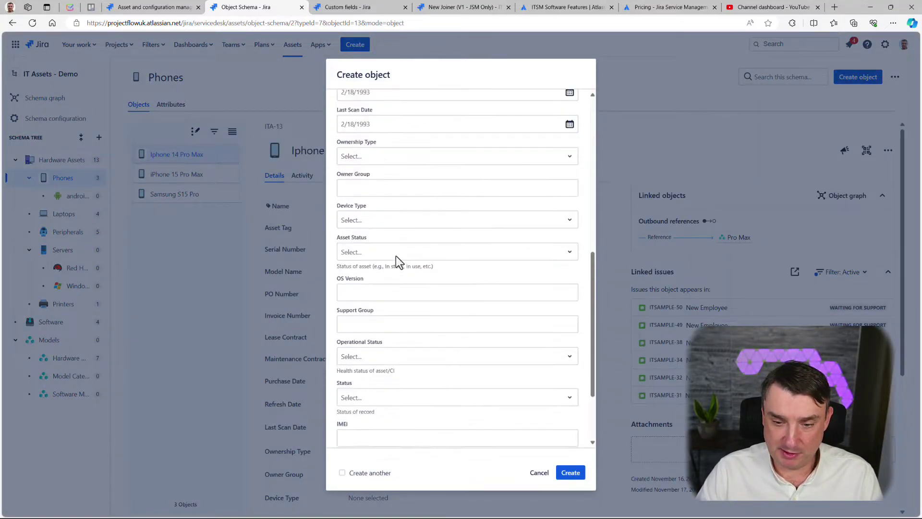
left_click(539, 473)
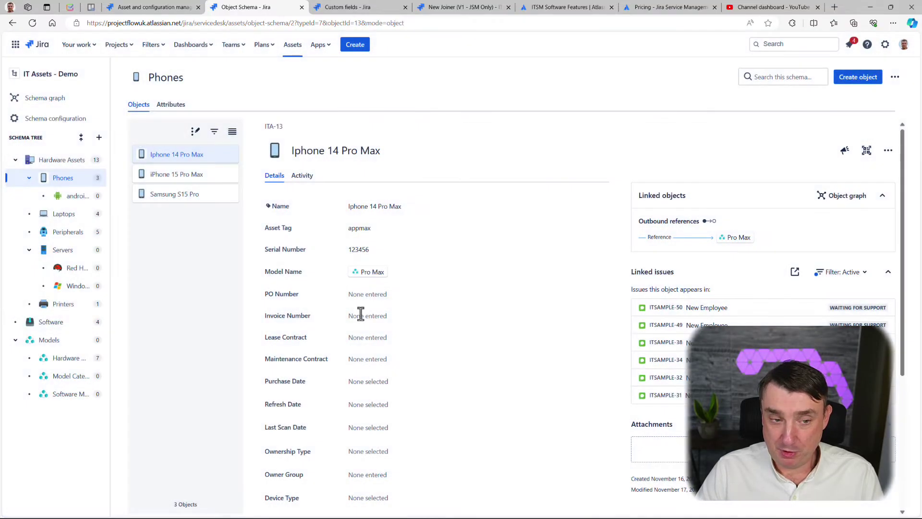
- View the Laptops objects, and compare them with the asset fields in the New Joiner form and the Laptop Model custom field
left_click(53, 213)
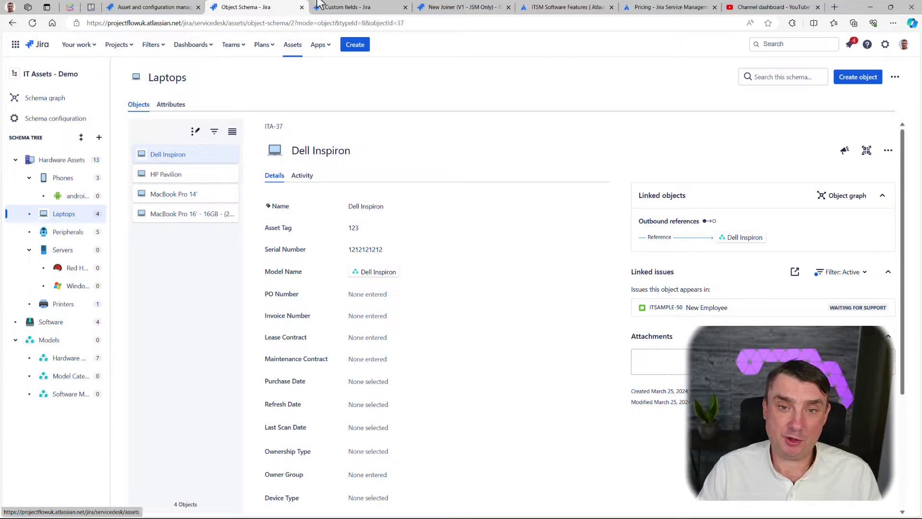
left_click(454, 13)
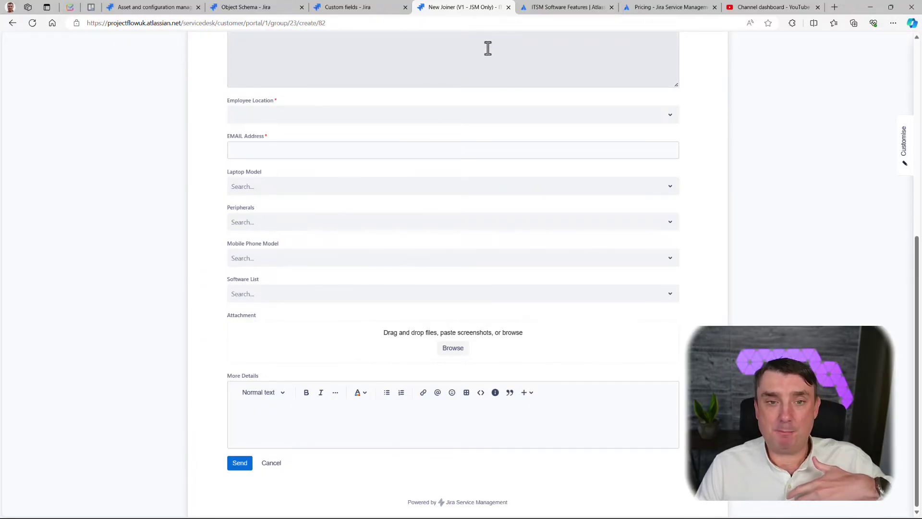
left_click(365, 10)
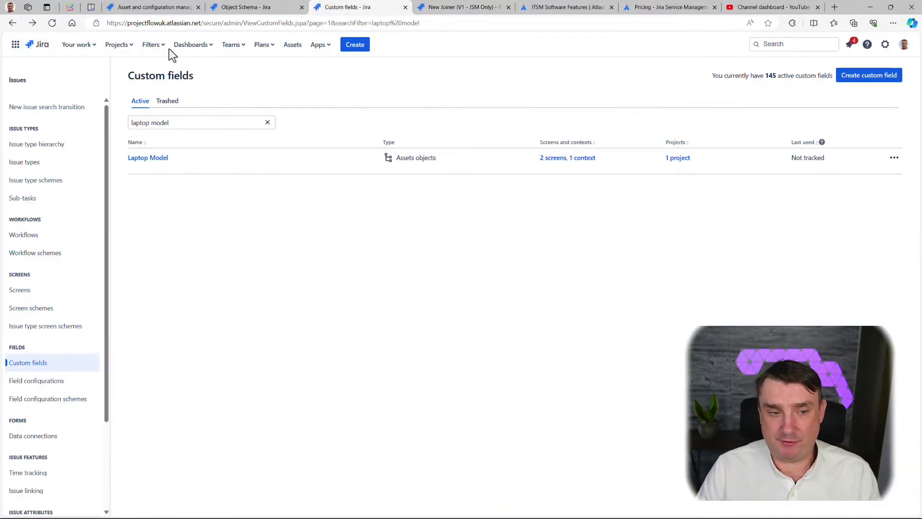
- Open the request types in the project settings of the ITSM sample space project
left_click(463, 9)
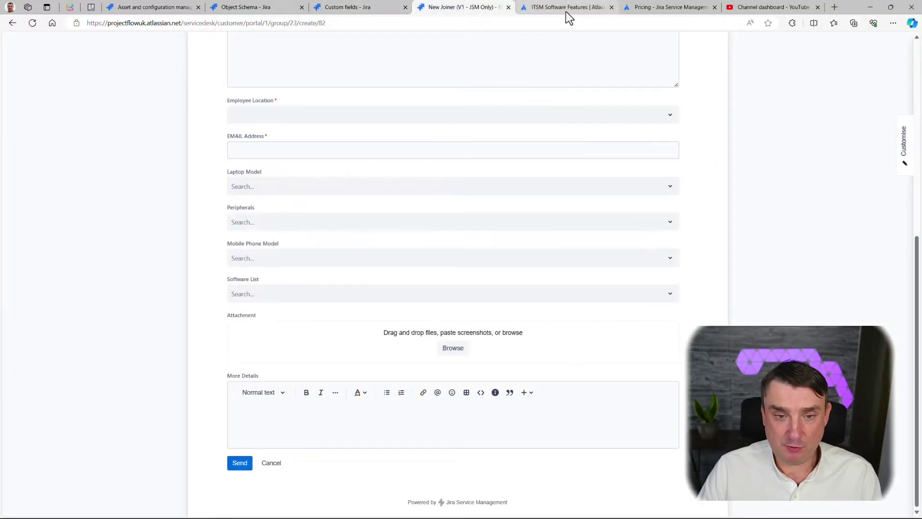
left_click(567, 10)
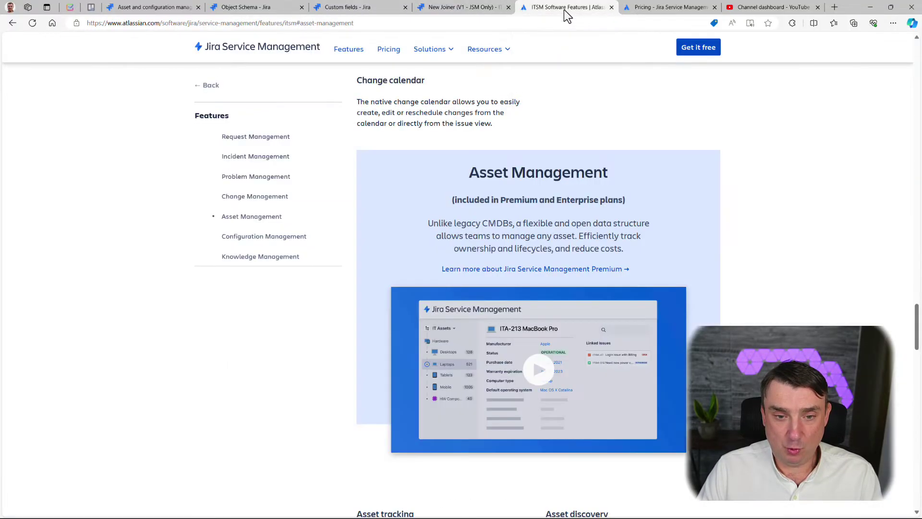
left_click(142, 9)
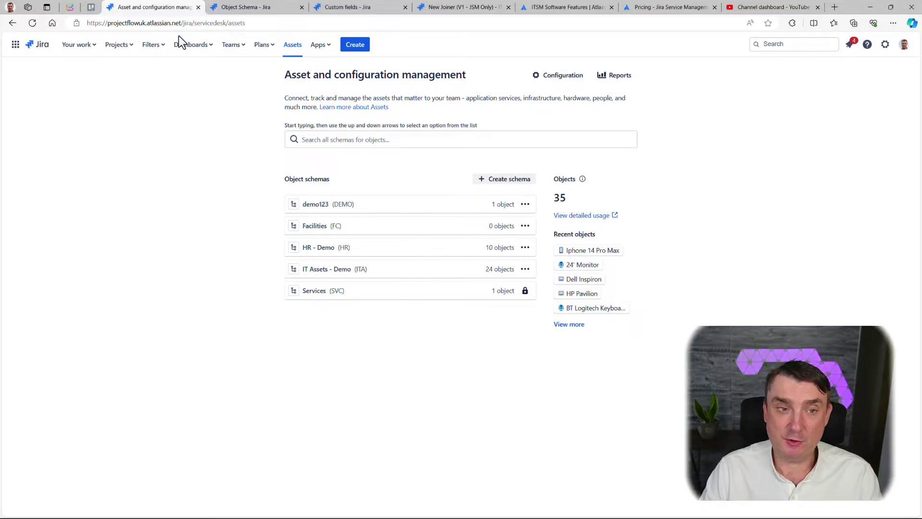
left_click(113, 53)
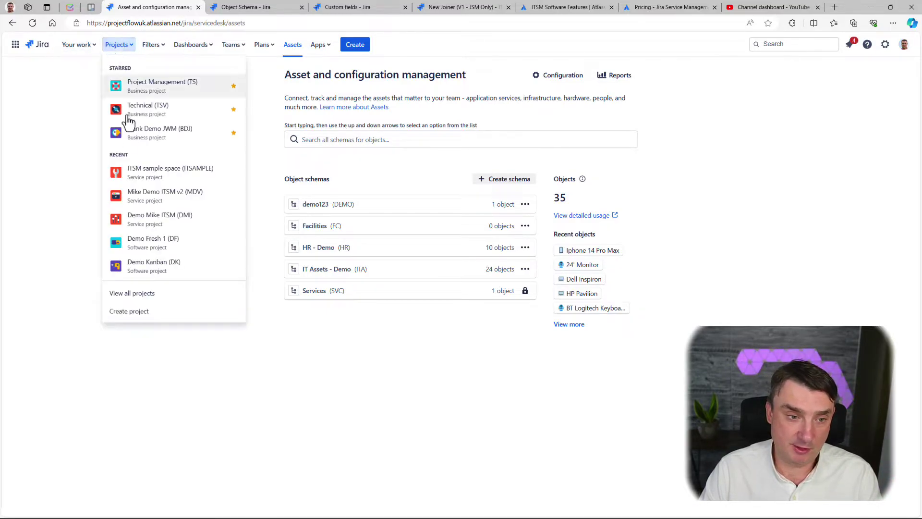
left_click(163, 179)
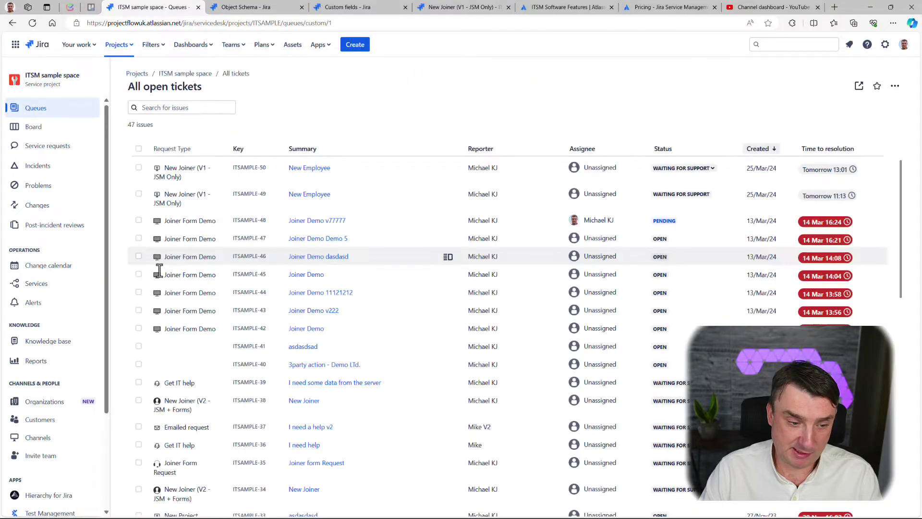
scroll(43, 456, "down", 3)
left_click(50, 469)
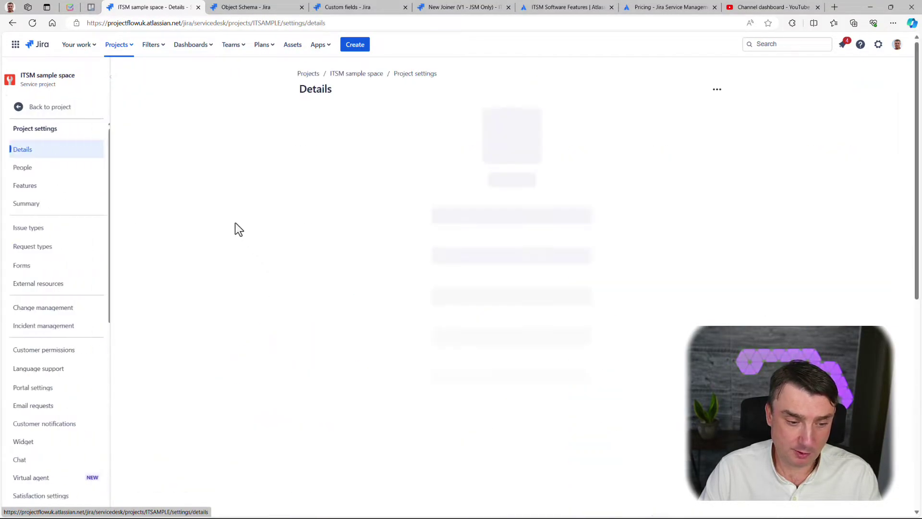
left_click(35, 254)
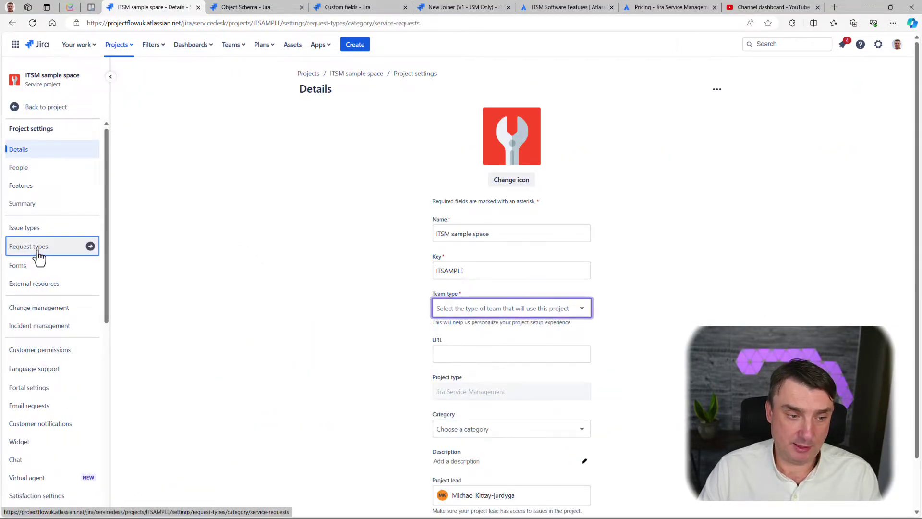
- Review the request form fields of the New Joiner (V1 - JSM Only) request type and open the form in the customer portal
scroll(338, 291, "down", 3)
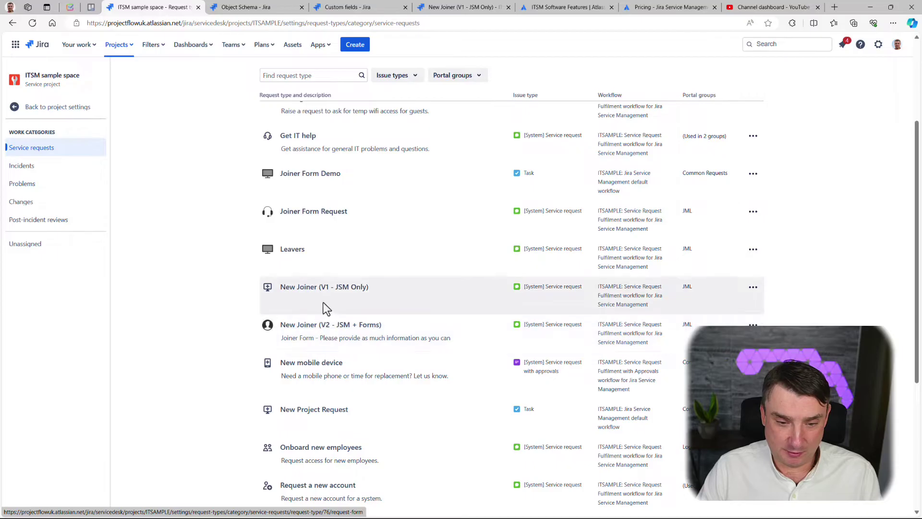
left_click(320, 288)
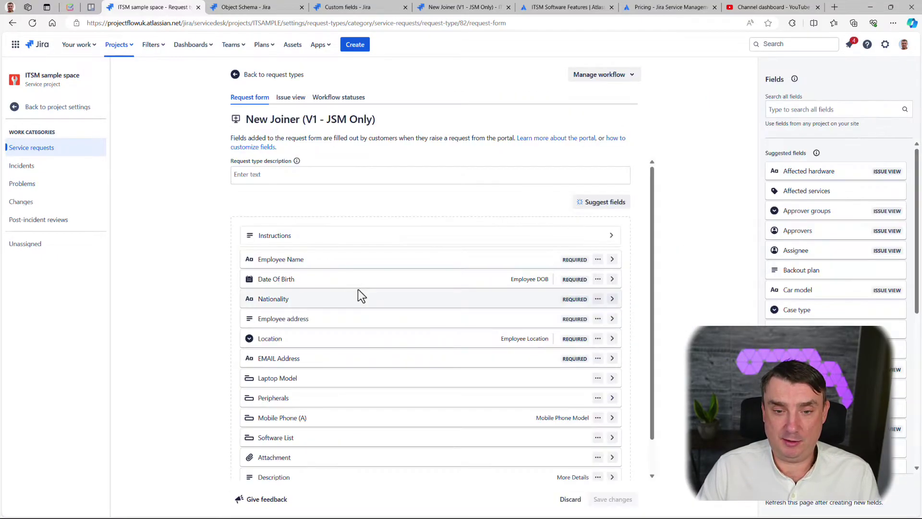
scroll(380, 305, "down", 1)
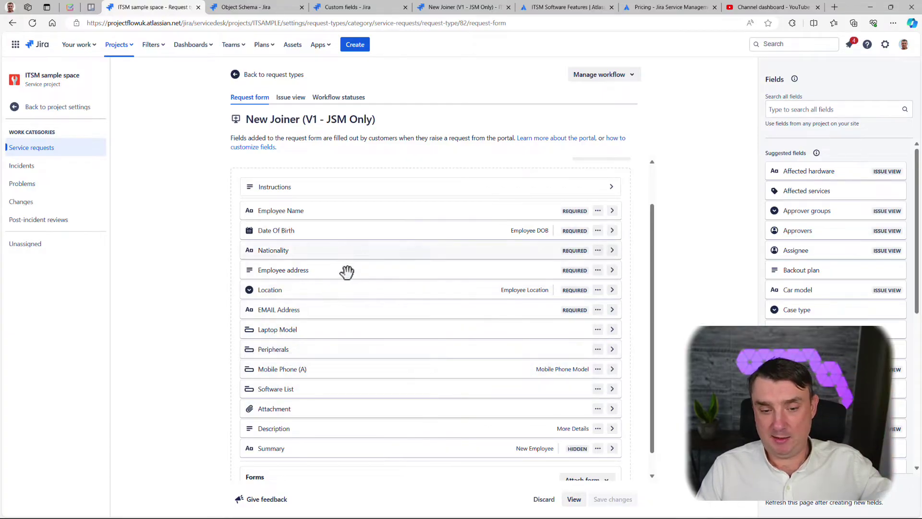
left_click(573, 499)
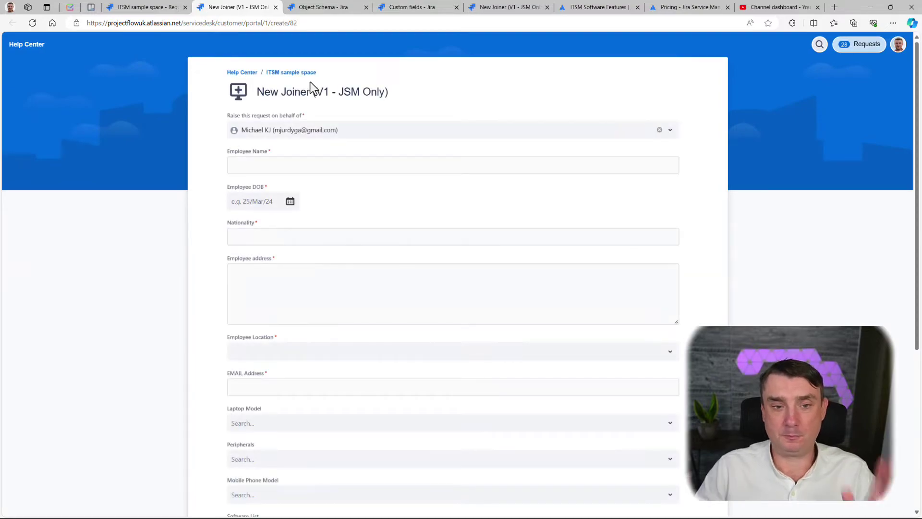
- Fill in the employee's name, date of birth and address in the New Joiner form, with Polish as the nationality
left_click(268, 164)
left_click(257, 201)
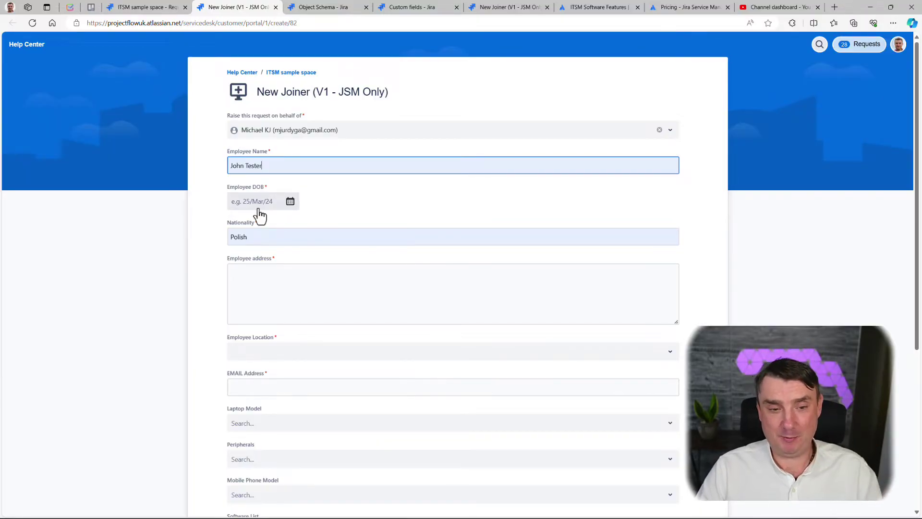
left_click(290, 202)
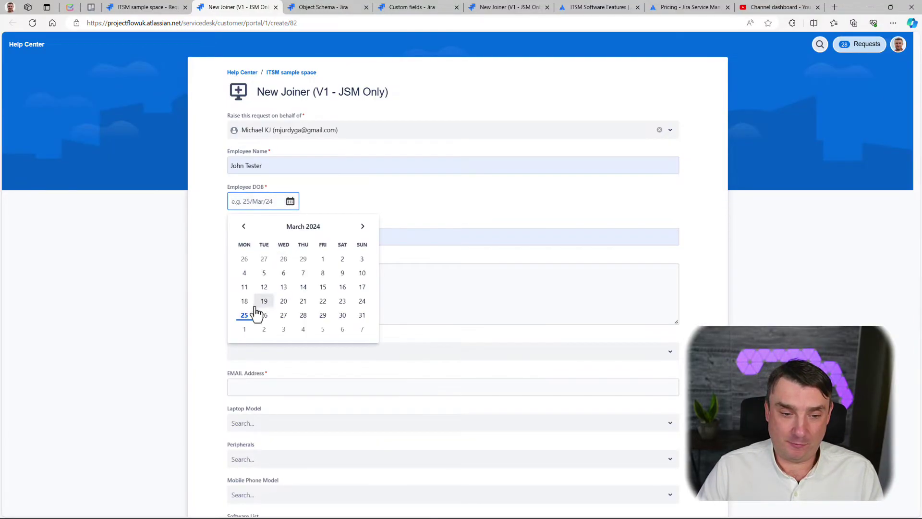
left_click(244, 273)
left_click(244, 275)
type("sadsad")
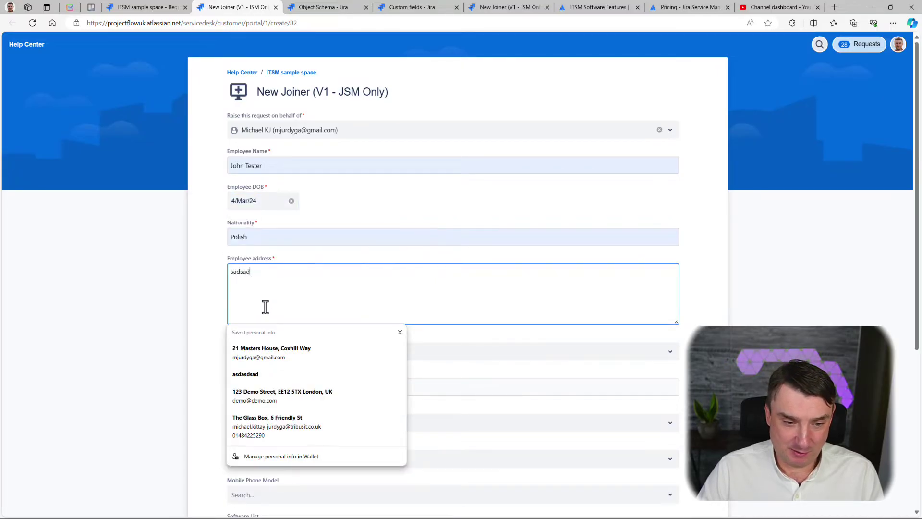
- Choose Dell Inspiron as the laptop model in the New Joiner form
scroll(231, 283, "down", 3)
left_click(247, 280)
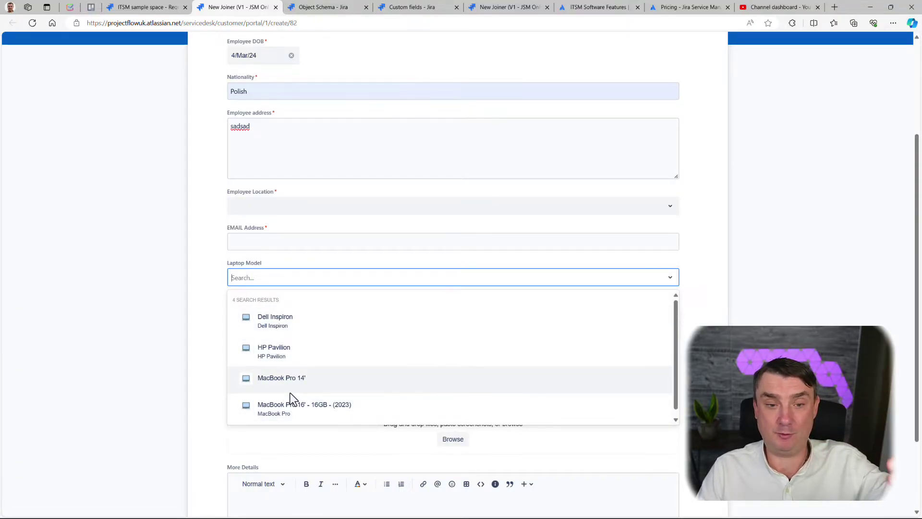
left_click(282, 321)
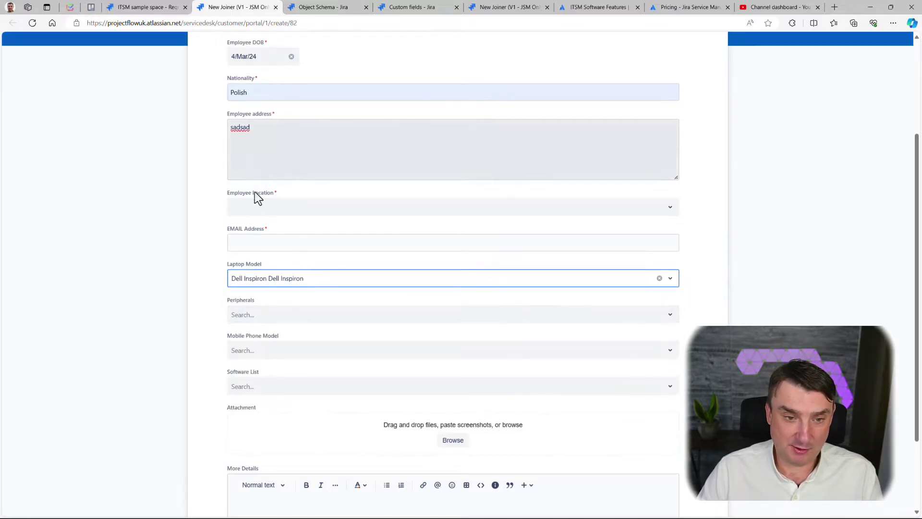
- Set the employee location to London and fill in the employee's e-mail address
scroll(267, 339, "up", 3)
left_click(268, 351)
left_click(254, 372)
left_click(250, 388)
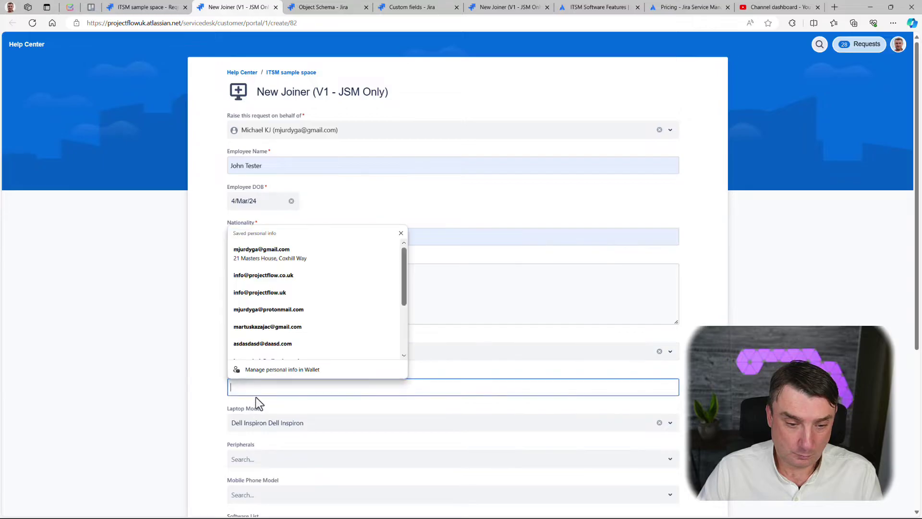
left_click(274, 267)
- Select the 24' Monitor, Docking Station and BT Logitech Keyboard as peripherals in the New Joiner form
scroll(256, 302, "down", 5)
left_click(243, 214)
left_click(278, 254)
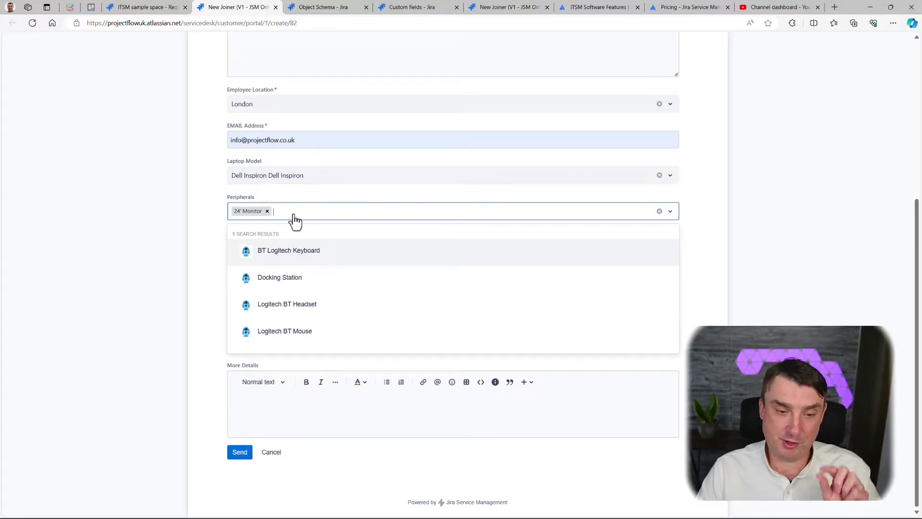
left_click(287, 267)
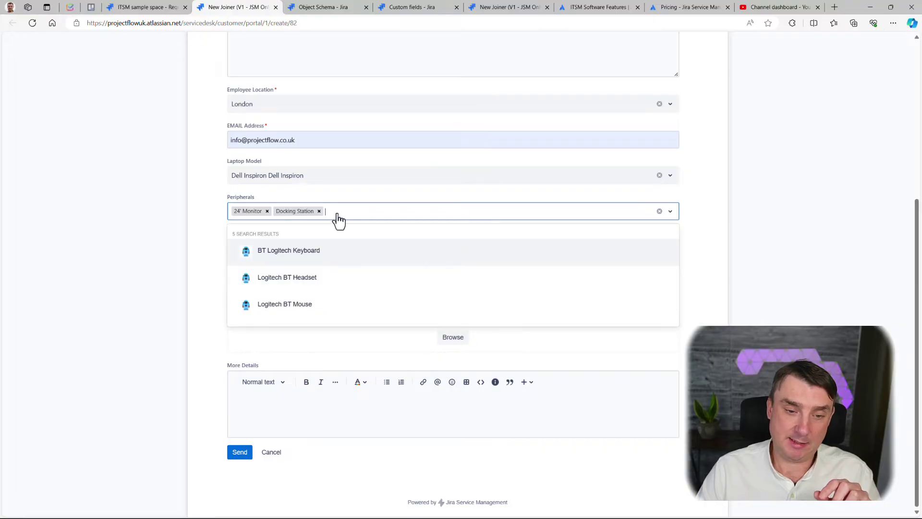
left_click(317, 251)
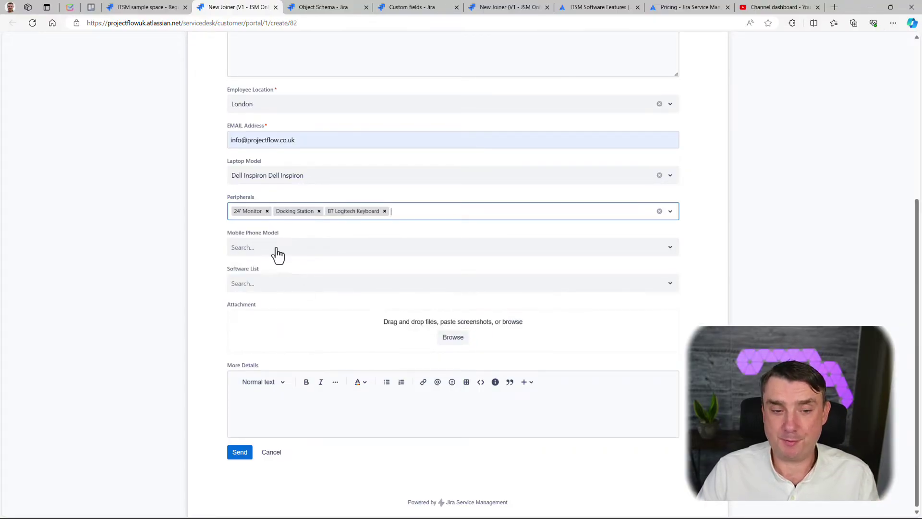
- Choose Iphone 14 Pro Max as the mobile phone model and Norton 365 as the software, and submit the request
left_click(278, 252)
left_click(274, 295)
left_click(261, 287)
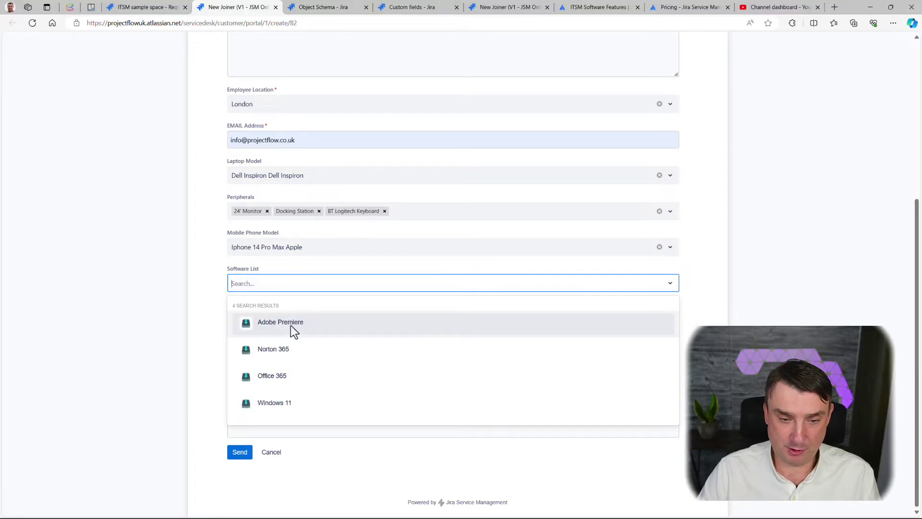
left_click(281, 348)
left_click(239, 452)
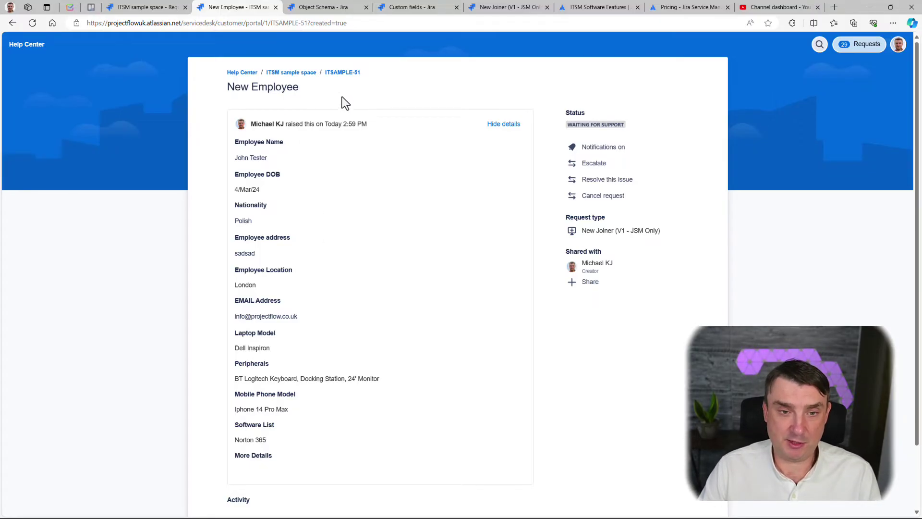
- Open the submitted New Employee request in the agent view in a separate tab and review its laptop, peripherals, phone and software fields
right_click(347, 82)
left_click(358, 81)
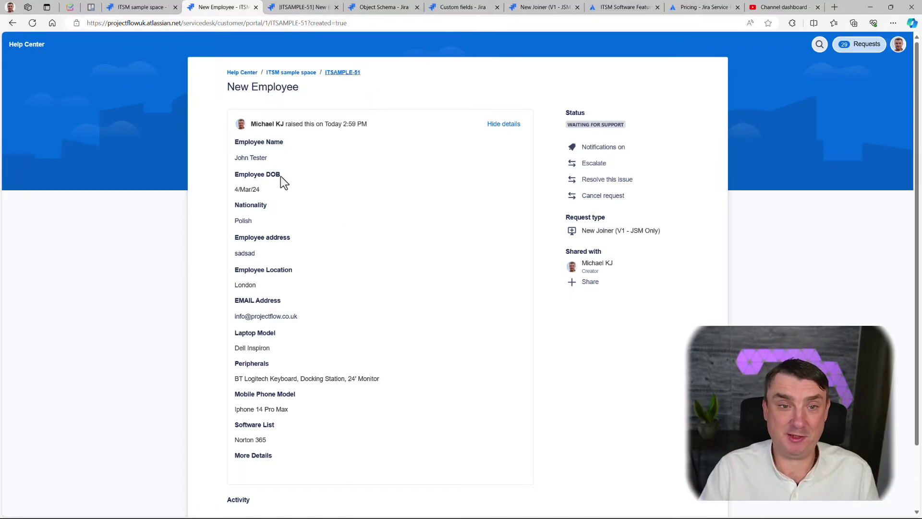
left_click(297, 8)
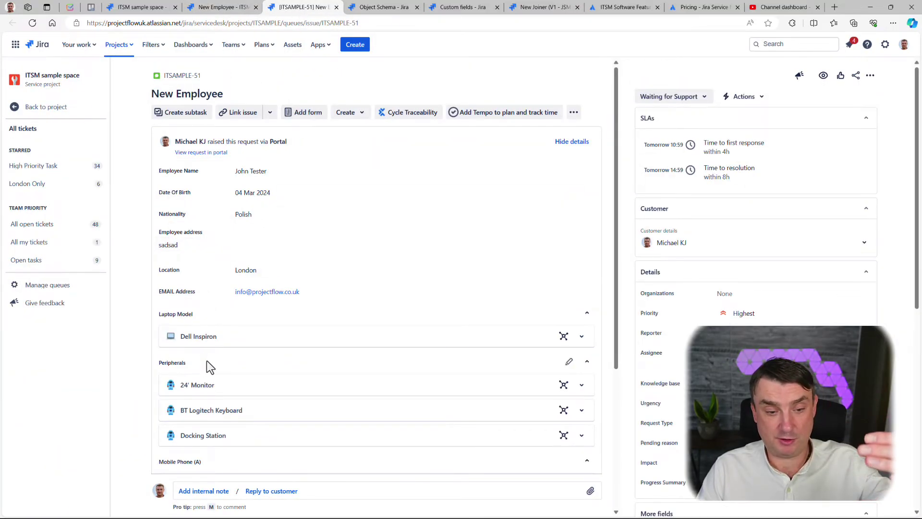
scroll(242, 309, "down", 2)
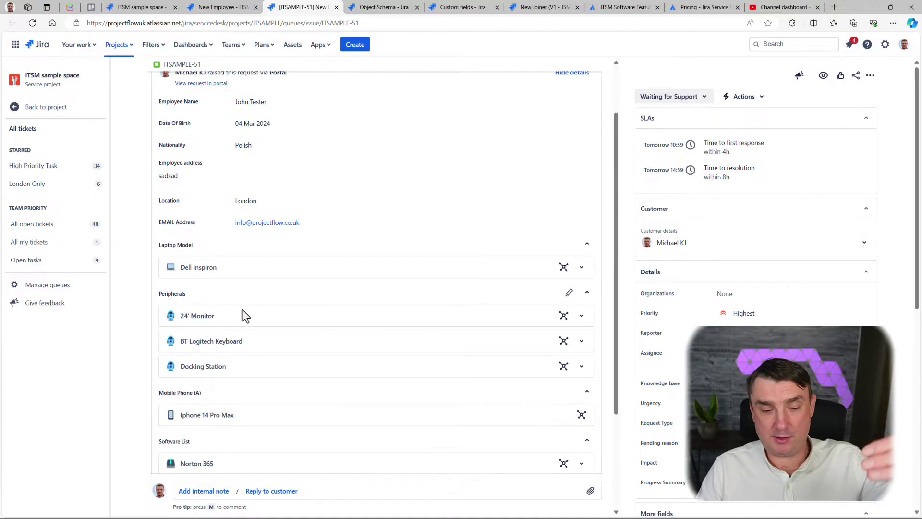
scroll(232, 229, "down", 2)
scroll(238, 258, "up", 4)
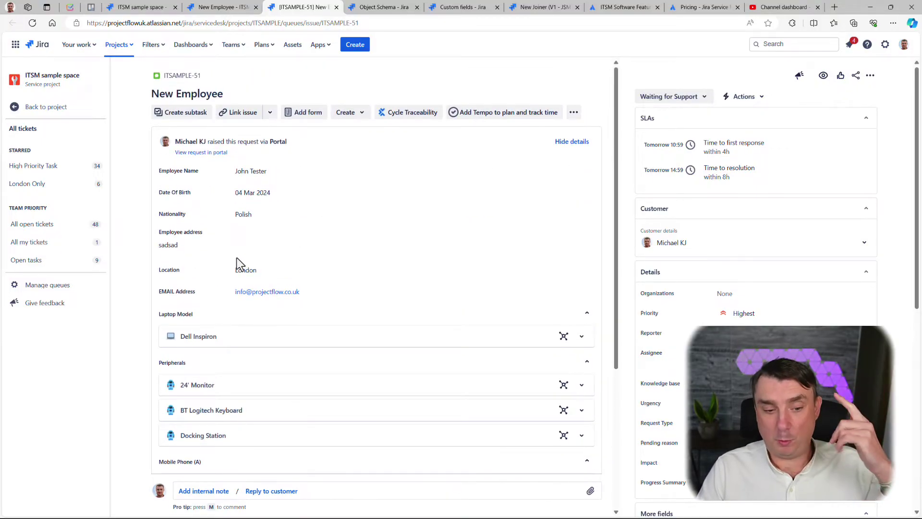
scroll(173, 344, "down", 4)
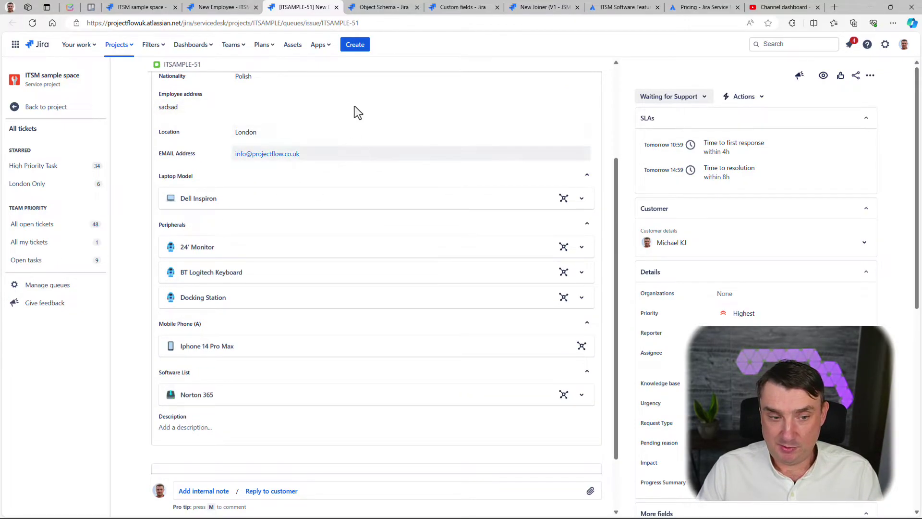
- Compare the asset fields of the New Employee request with the Laptops objects in the IT Assets - Demo schema
left_click(366, 9)
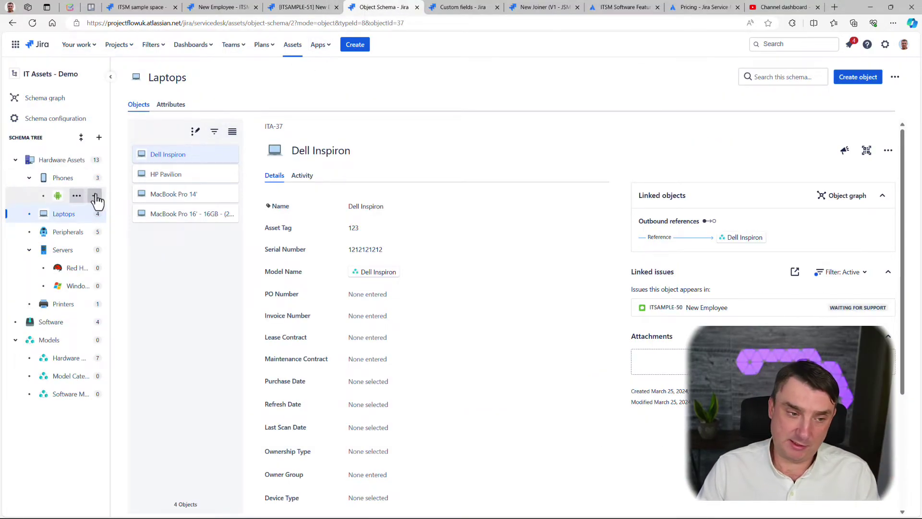
left_click(301, 8)
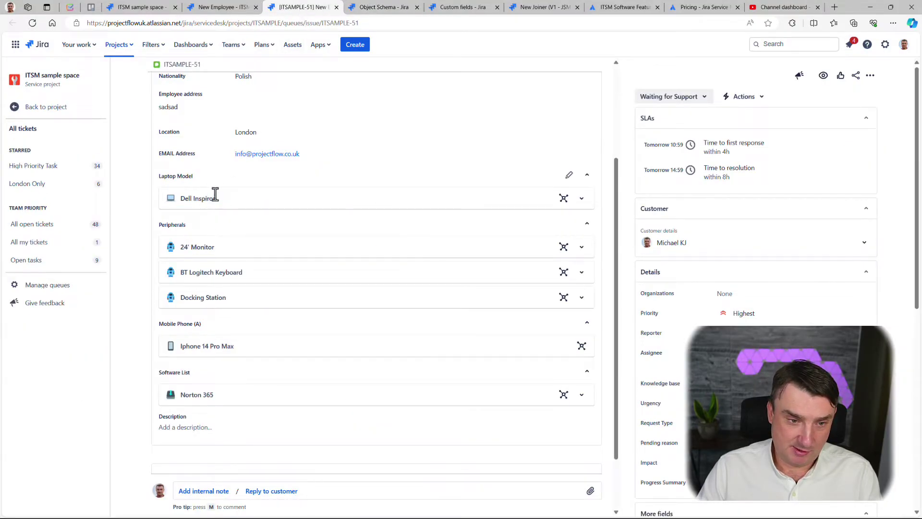
left_click(389, 7)
left_click(303, 8)
scroll(379, 115, "up", 3)
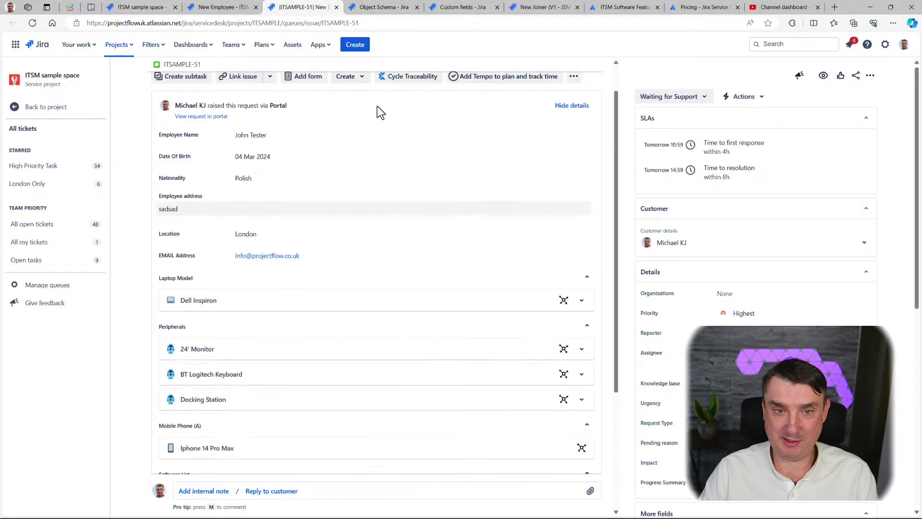
- Reload the Dell Inspiron laptop object and check its linked issues against the New Employee request
left_click(379, 7)
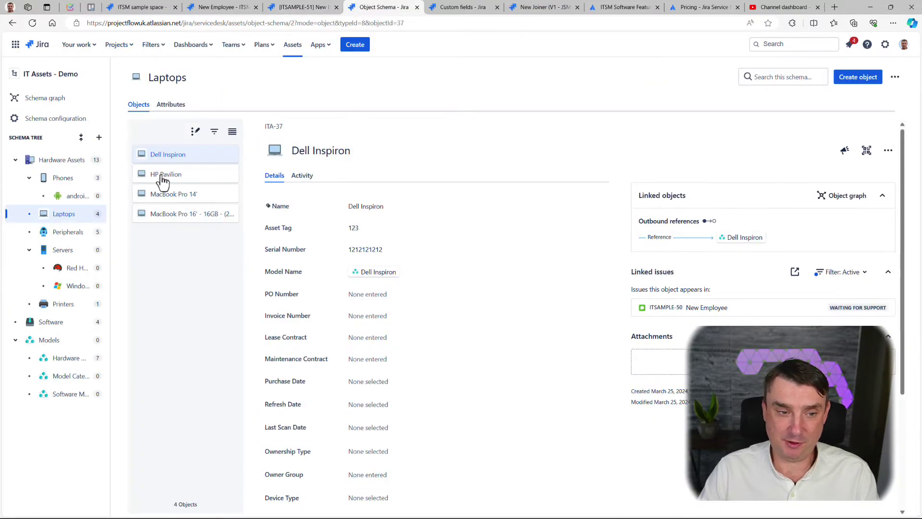
left_click(175, 155)
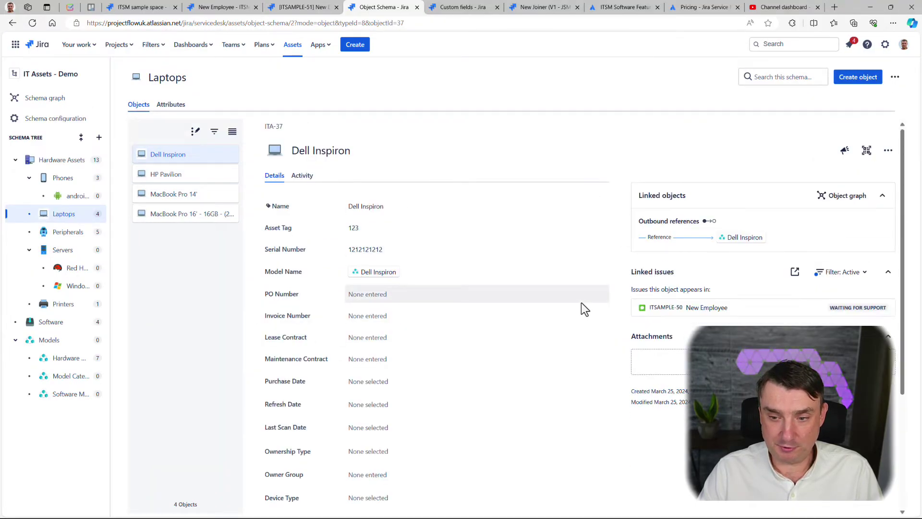
key("F5")
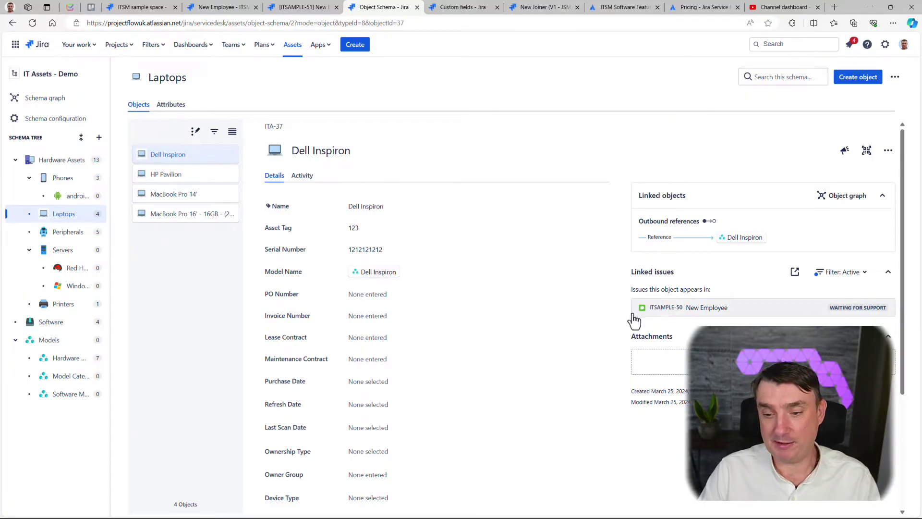
left_click(302, 7)
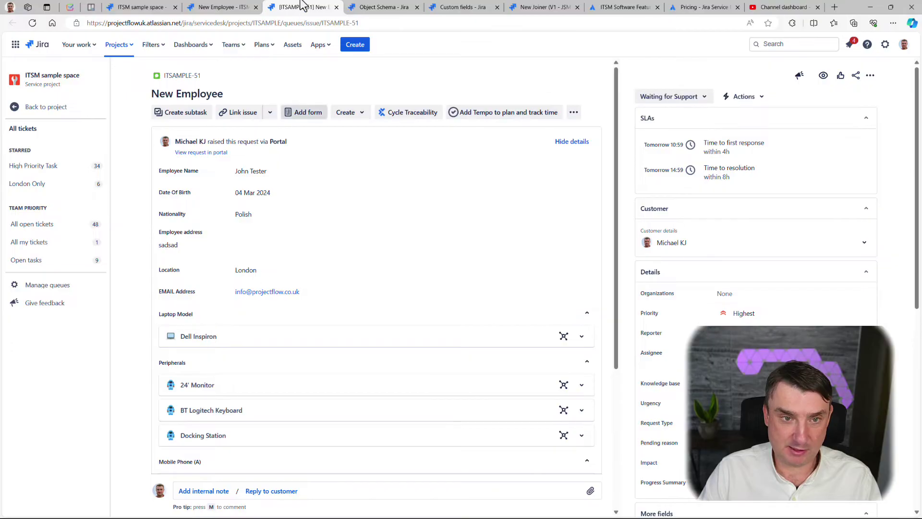
left_click(381, 7)
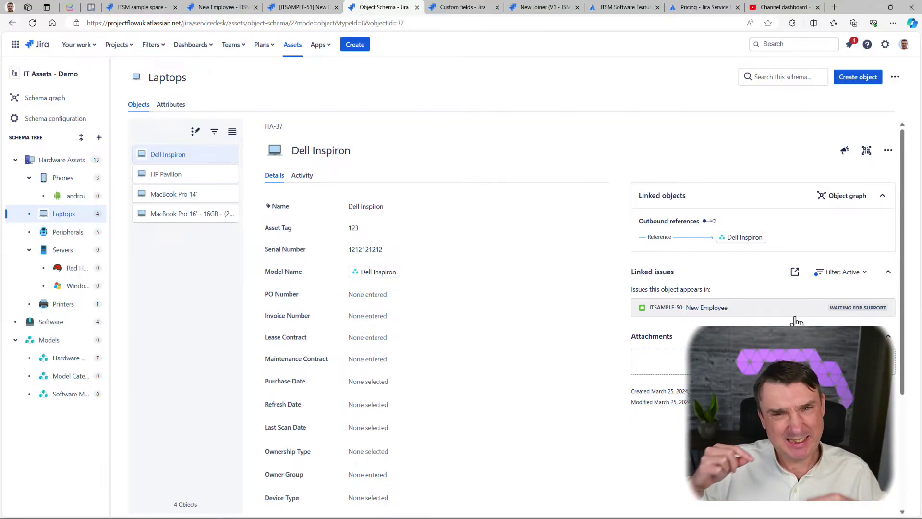
- Reload the Dell Inspiron object and open the Iphone 14 Pro Max object under Phones to check its linked issues
key("F5")
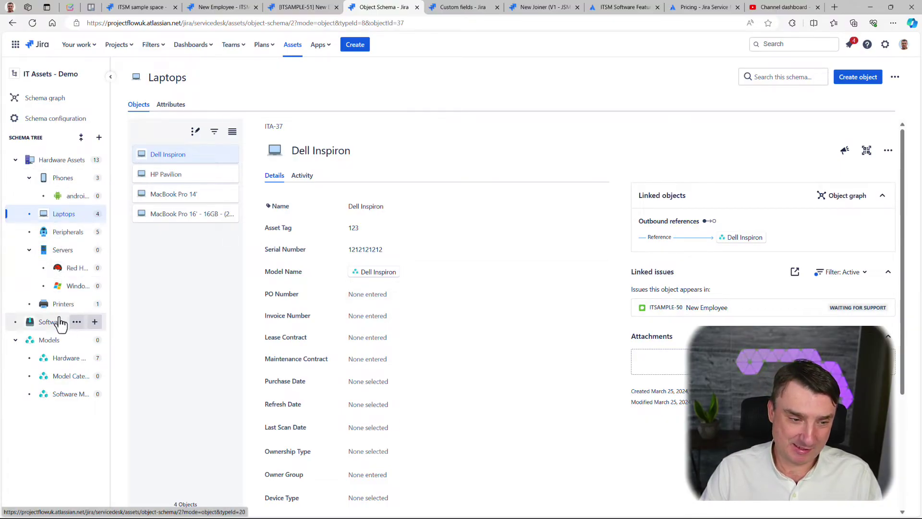
left_click(56, 179)
left_click(191, 158)
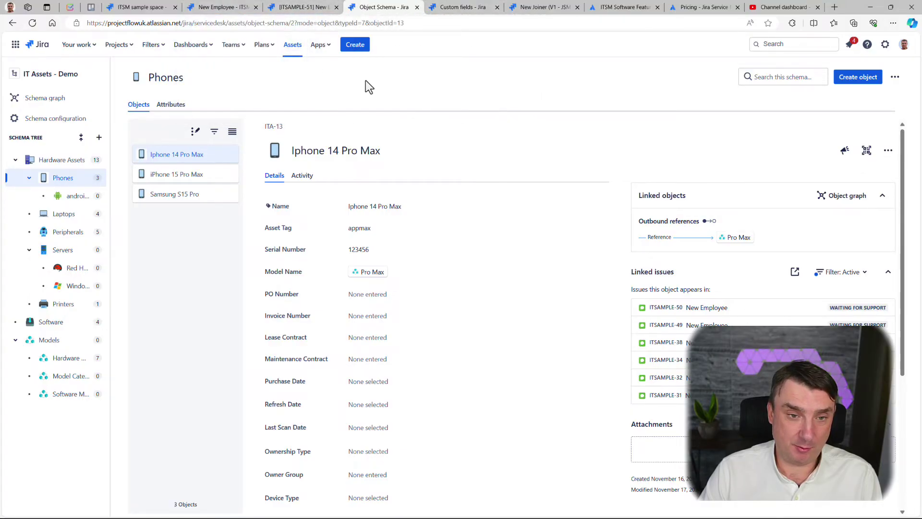
- Open the Assets reports from the Assets home page and filter them by the IT Assets - Demo schema
left_click(294, 46)
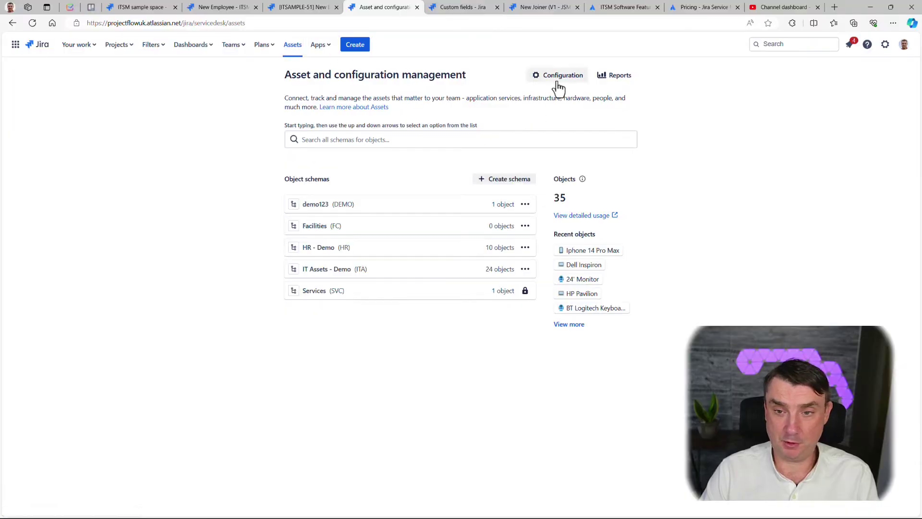
left_click(617, 80)
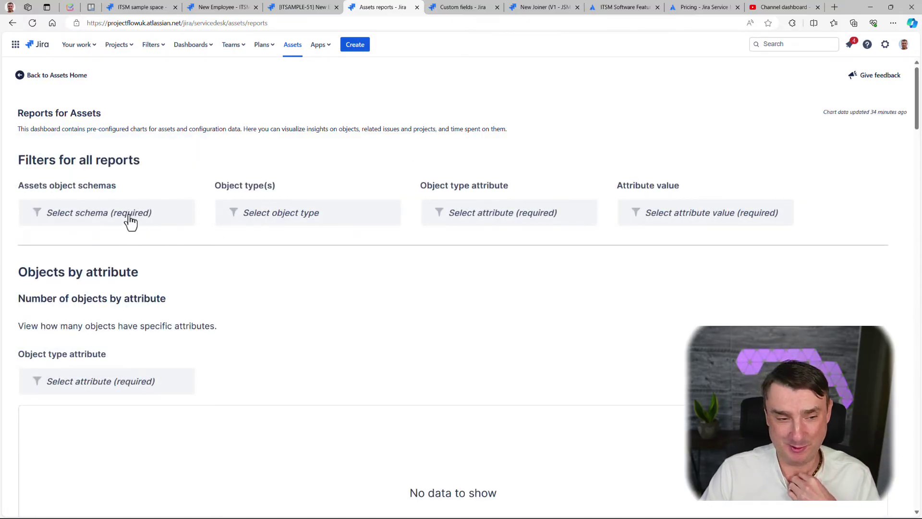
left_click(130, 222)
left_click(72, 293)
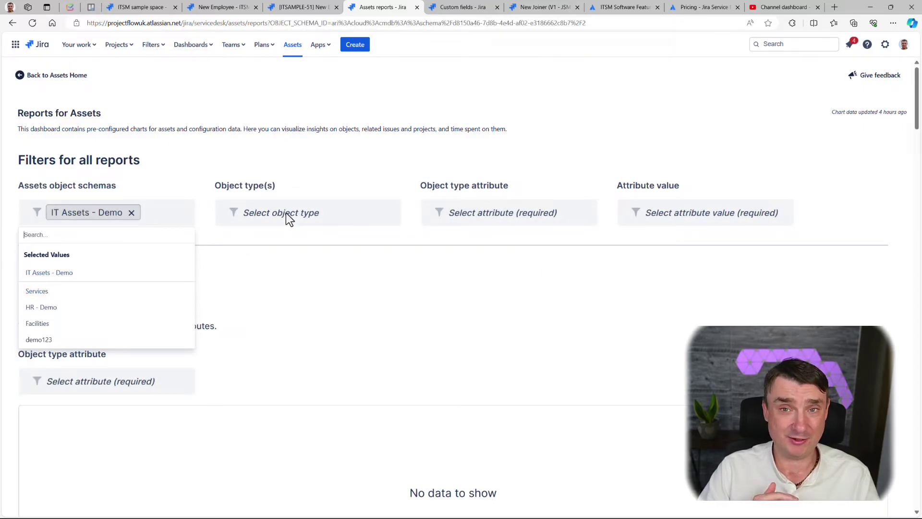
left_click(317, 167)
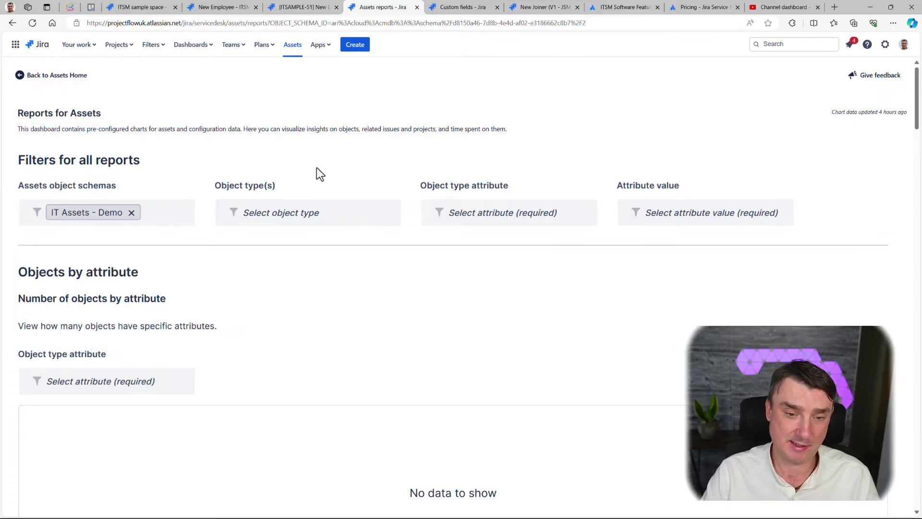
- Filter the reports by the Models object type and look over the charts
left_click(307, 218)
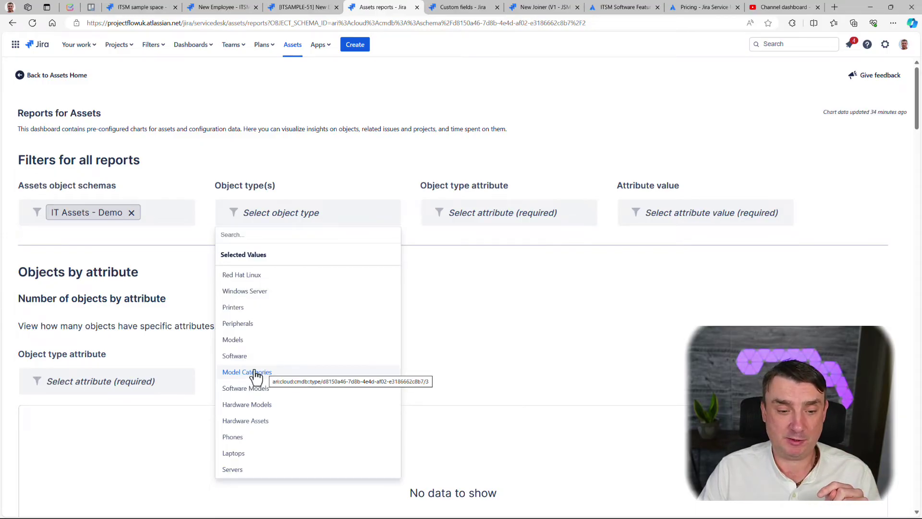
left_click(240, 340)
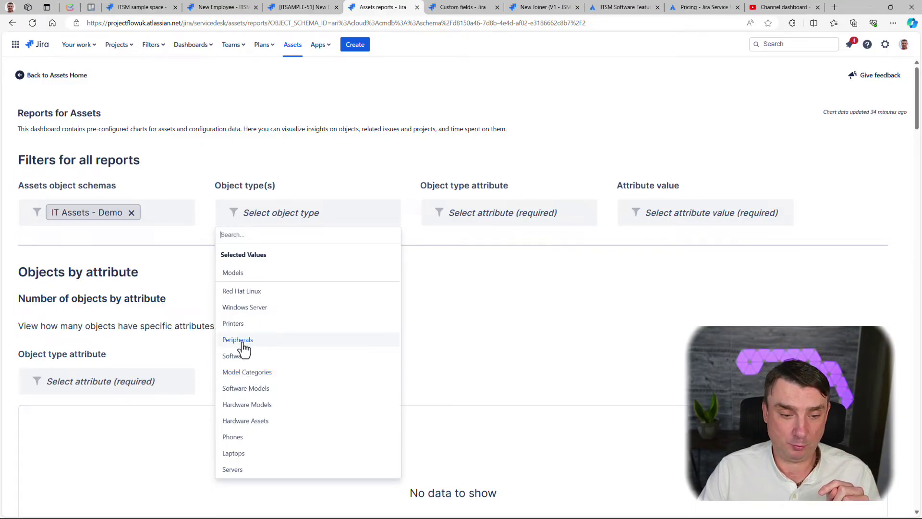
left_click(331, 142)
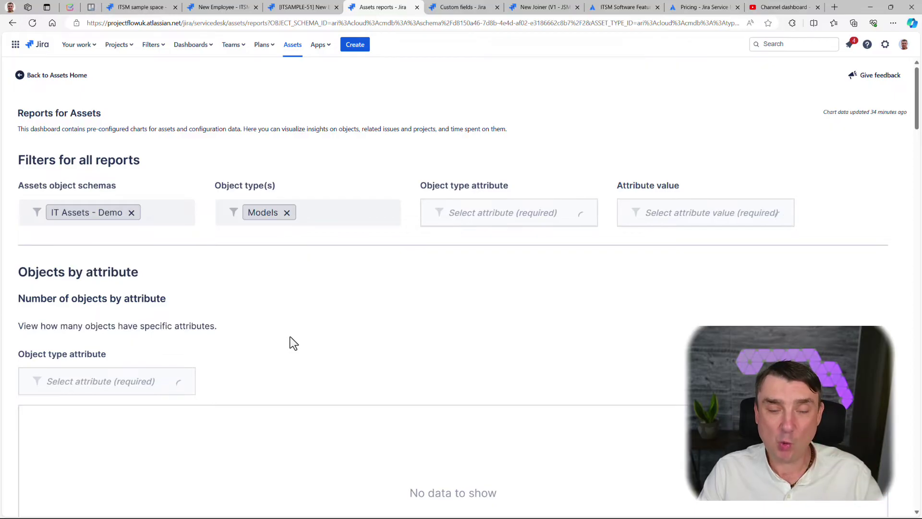
scroll(283, 344, "down", 4)
scroll(280, 350, "up", 3)
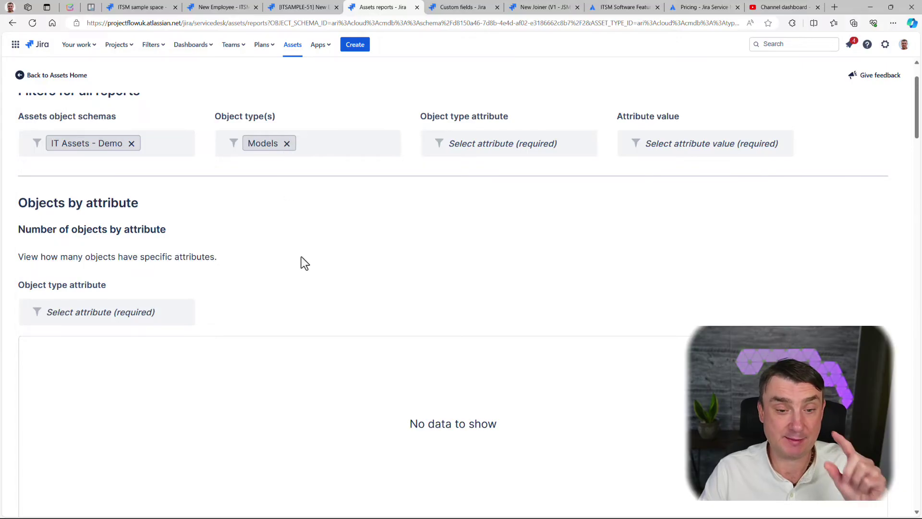
- Replace the Models object type filter with Software and look over the report charts
left_click(288, 144)
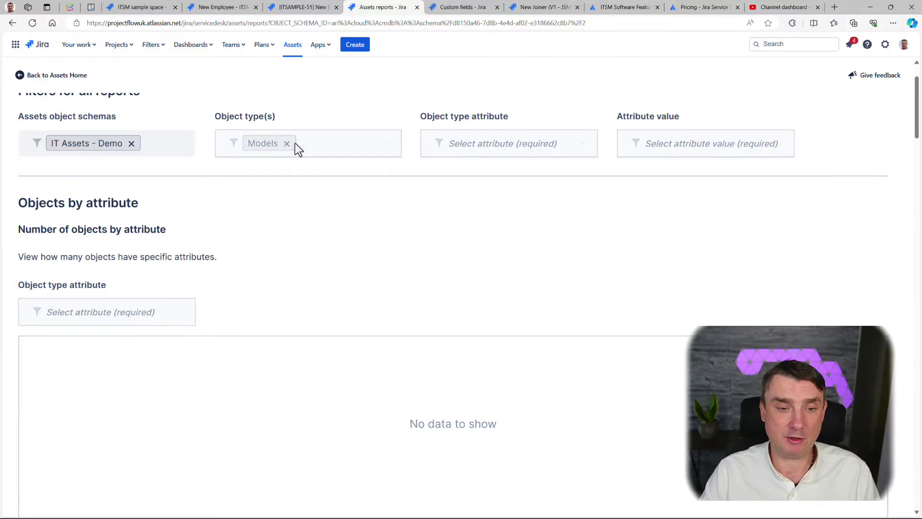
left_click(342, 152)
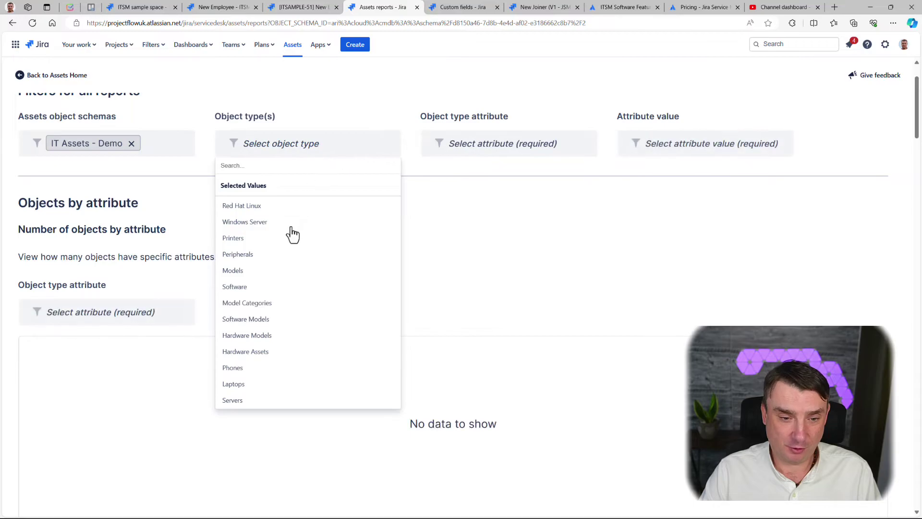
left_click(259, 287)
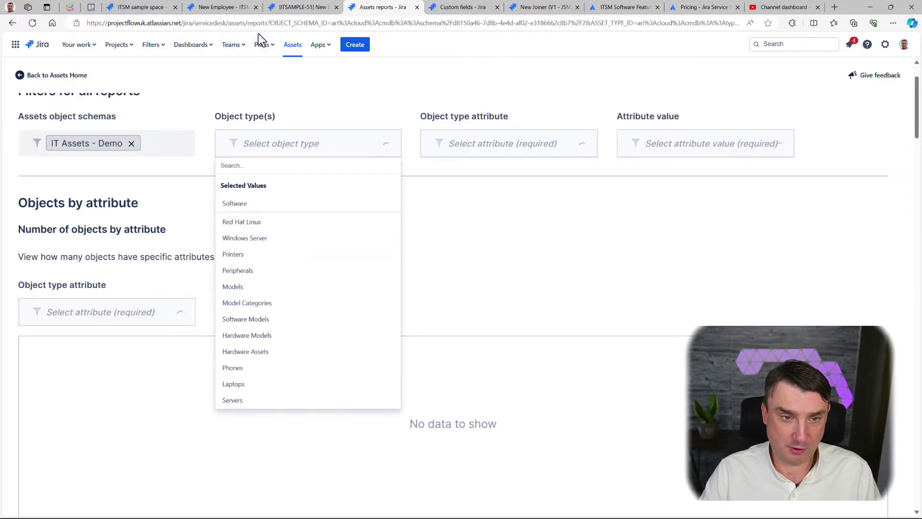
left_click(263, 86)
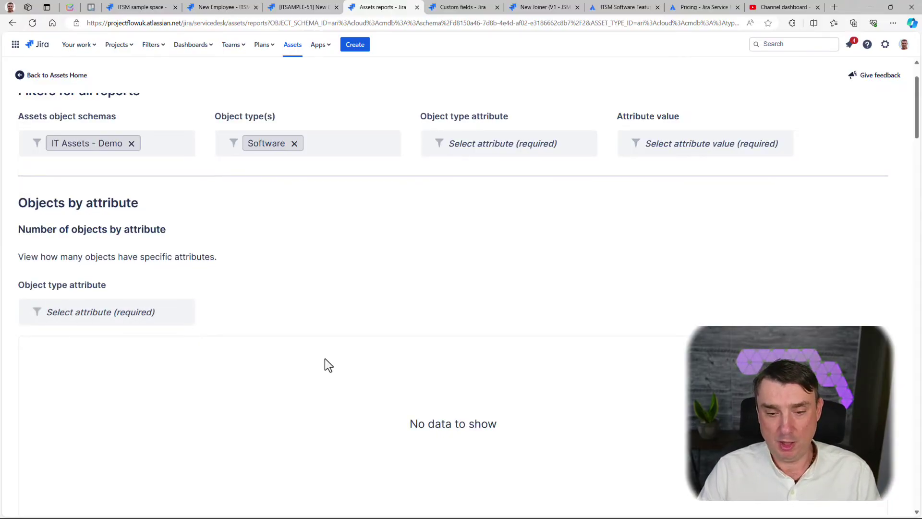
scroll(324, 363, "down", 7)
scroll(324, 363, "up", 9)
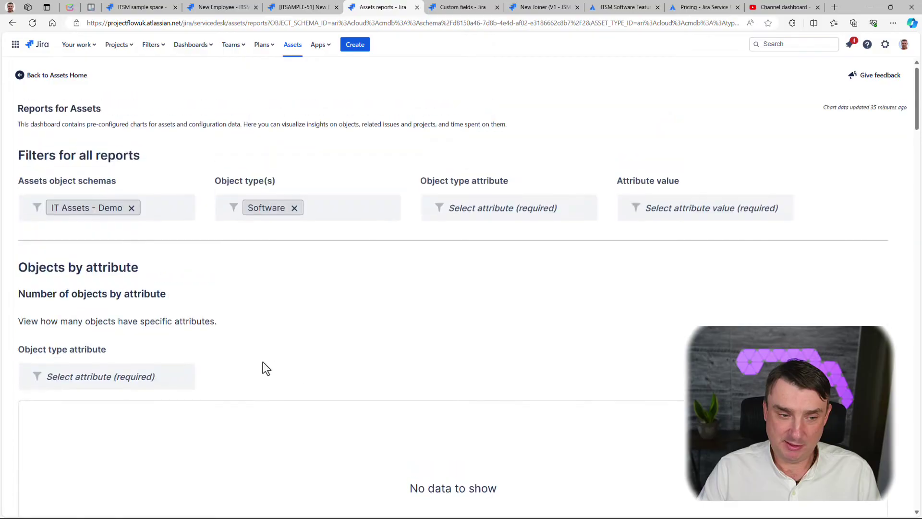
- Set the object type attribute of the Number of objects by attribute chart to Software-Name and view the chart
left_click(91, 384)
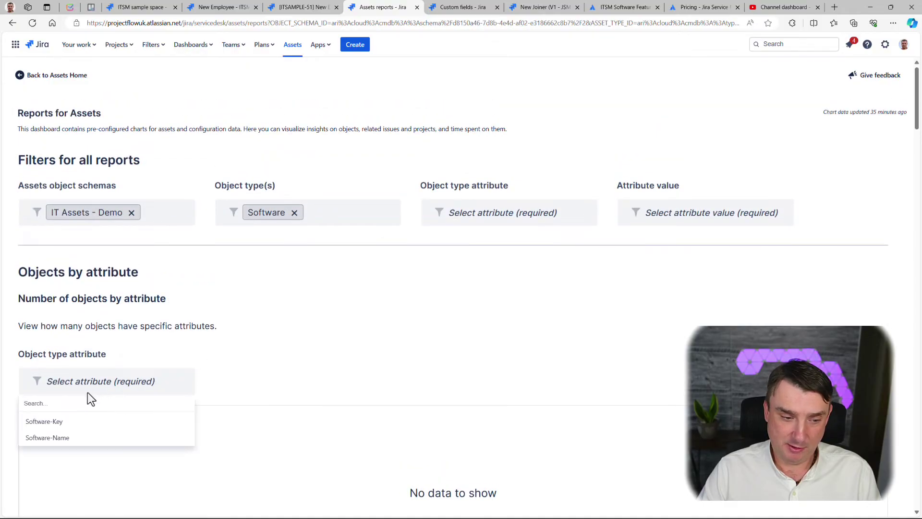
left_click(58, 438)
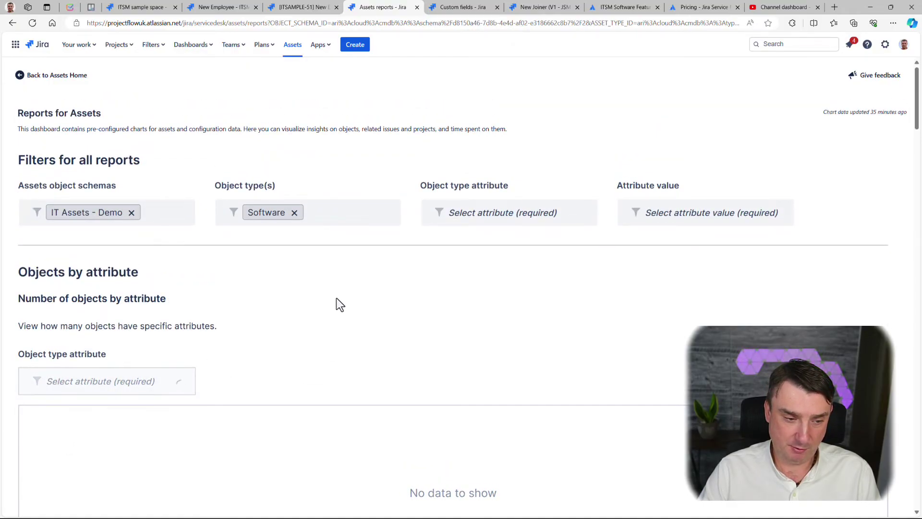
scroll(330, 324, "down", 4)
scroll(330, 324, "up", 4)
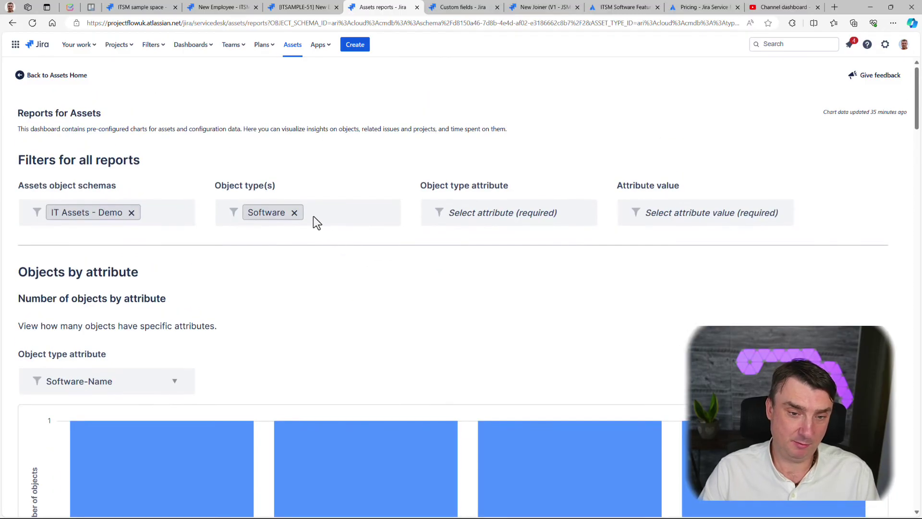
- Replace the Software object type filter for all reports with Models
left_click(294, 212)
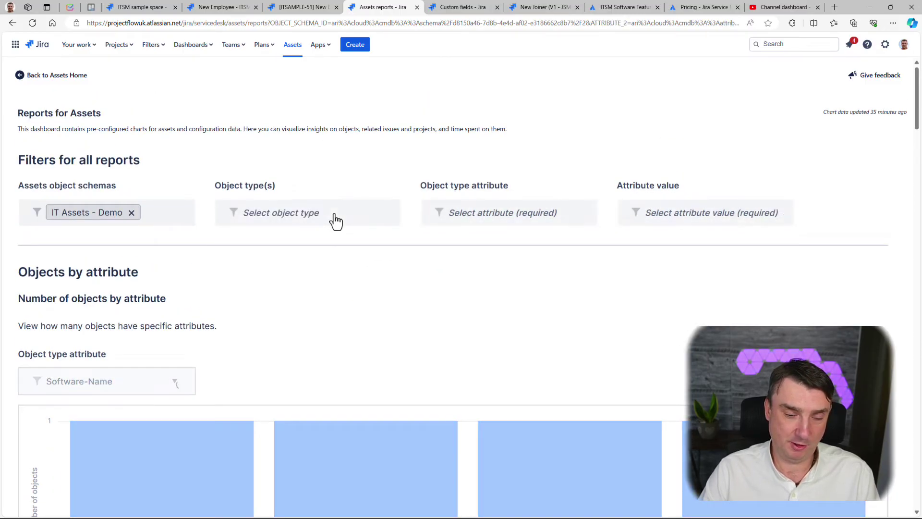
left_click(313, 219)
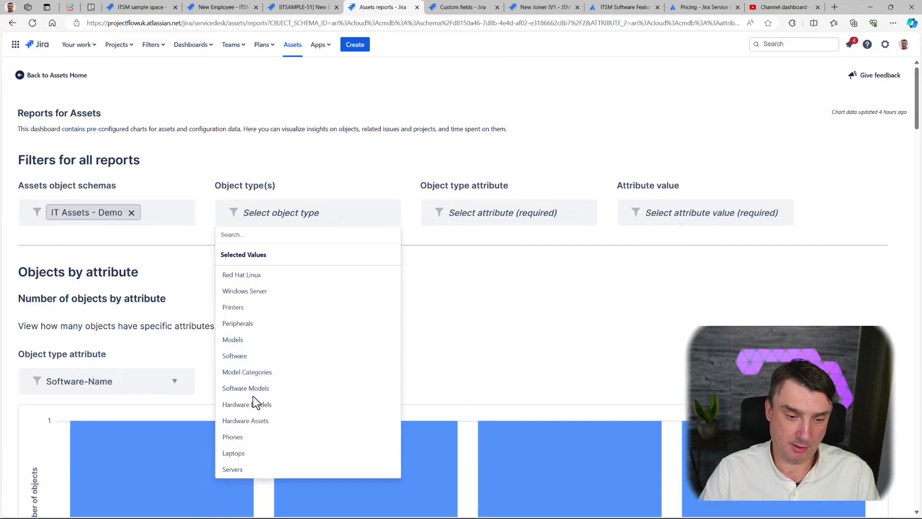
left_click(243, 344)
- Set the object type attribute of the Number of objects by attribute chart to Models-Name
left_click(114, 379)
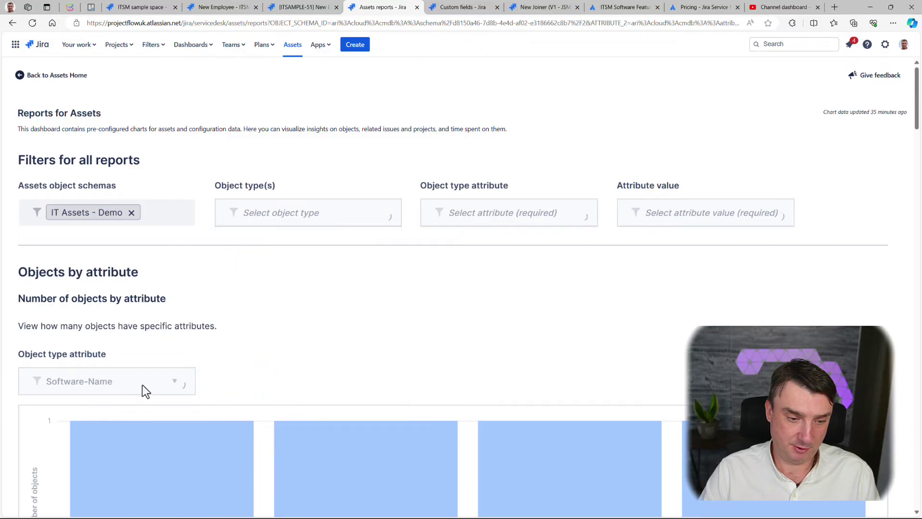
left_click(174, 383)
left_click(62, 439)
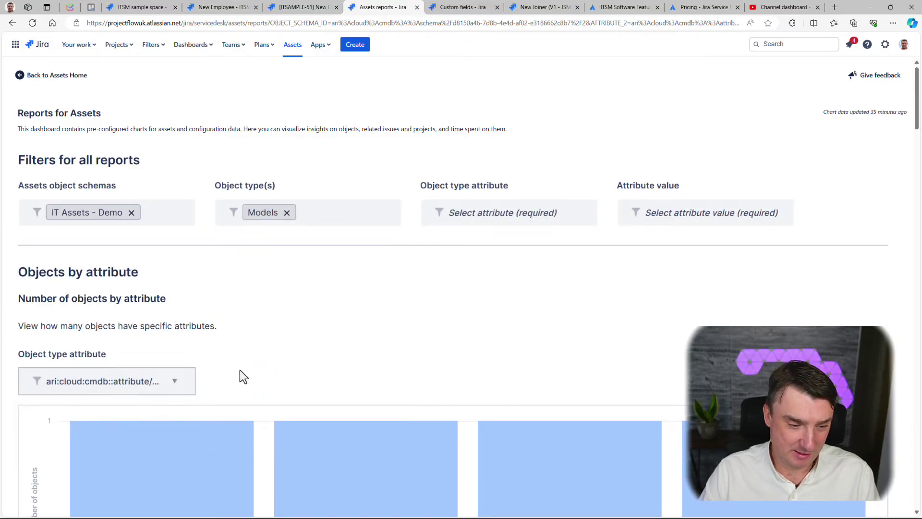
scroll(300, 314, "down", 3)
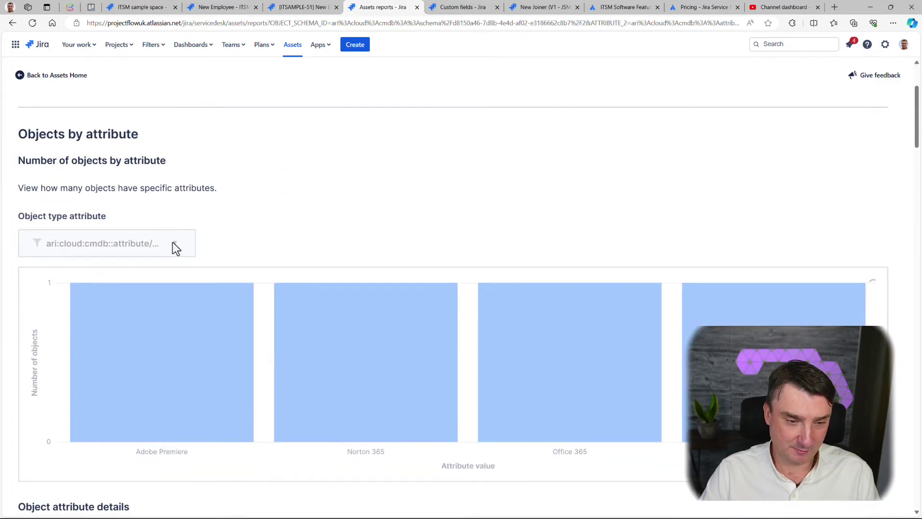
left_click(175, 250)
left_click(85, 296)
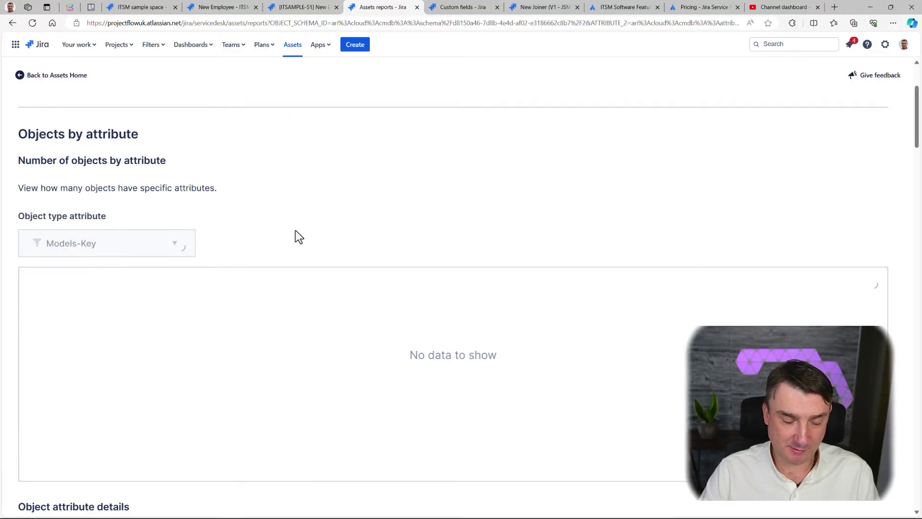
scroll(296, 232, "up", 3)
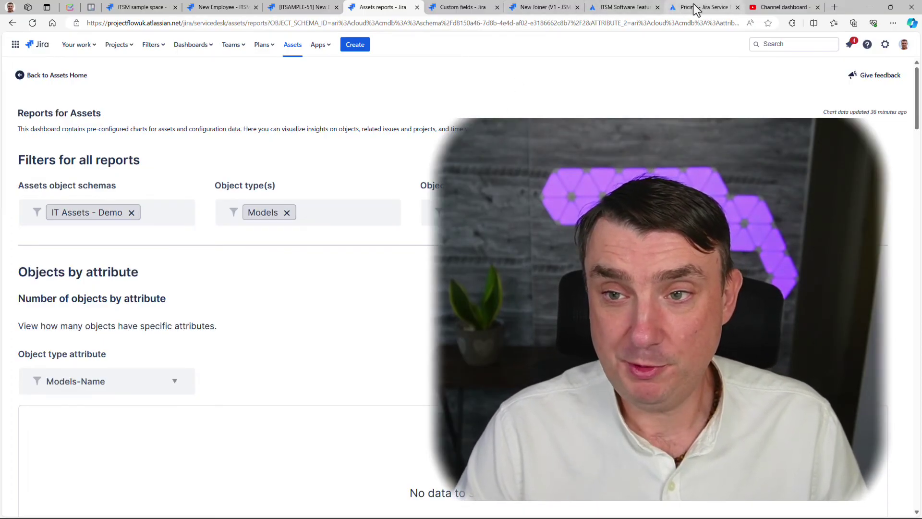
mouse_move(693, 9)
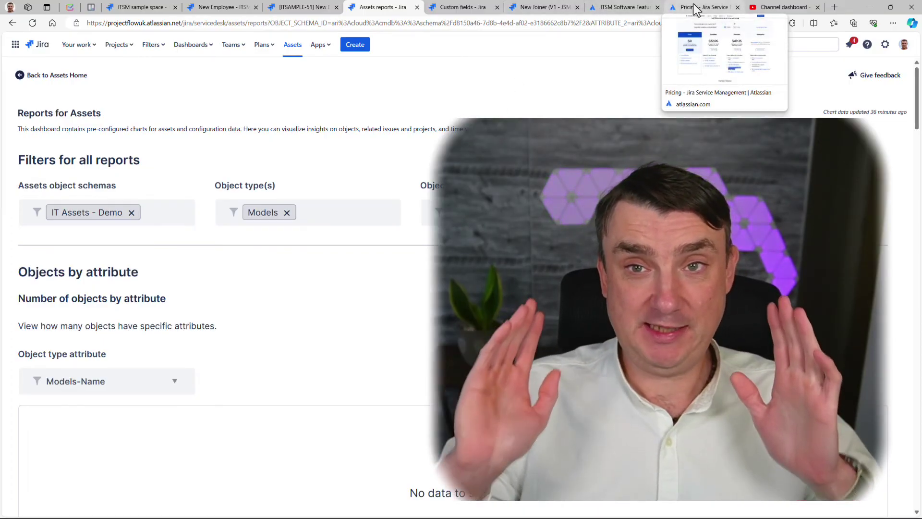